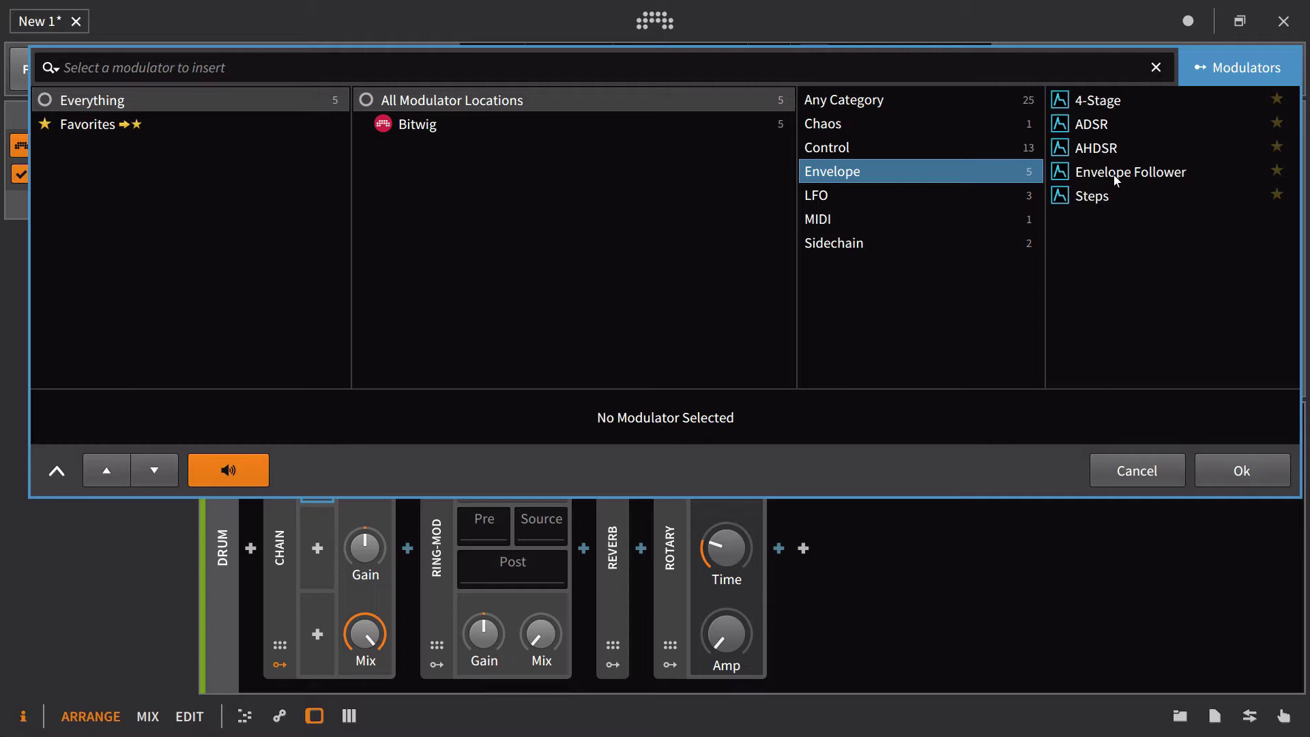
Insert an Envelope Follower modulator on the Drum track's Chain device and open its settings
{"action": "left_click", "coordinate": [1116, 173]}
{"action": "left_click", "coordinate": [1238, 478]}
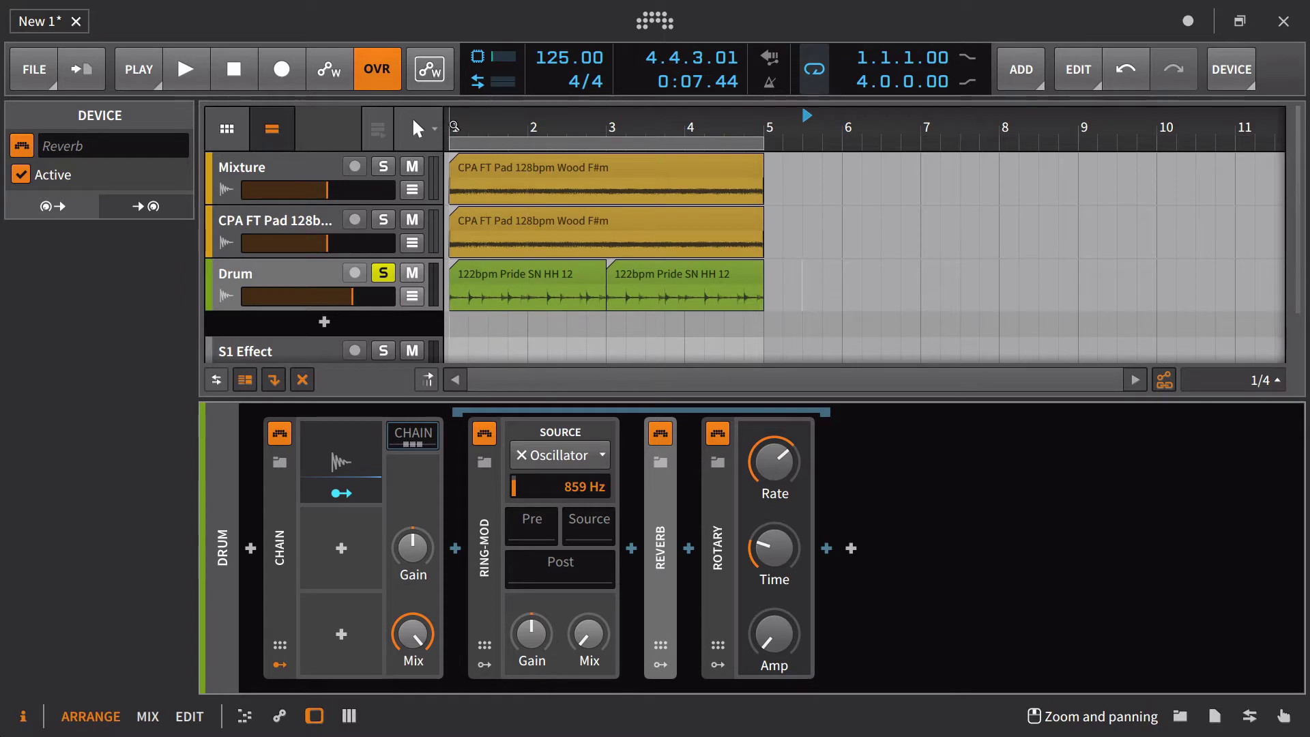
{"action": "left_click_drag", "start_coordinate": [453, 126], "coordinate": [454, 166]}
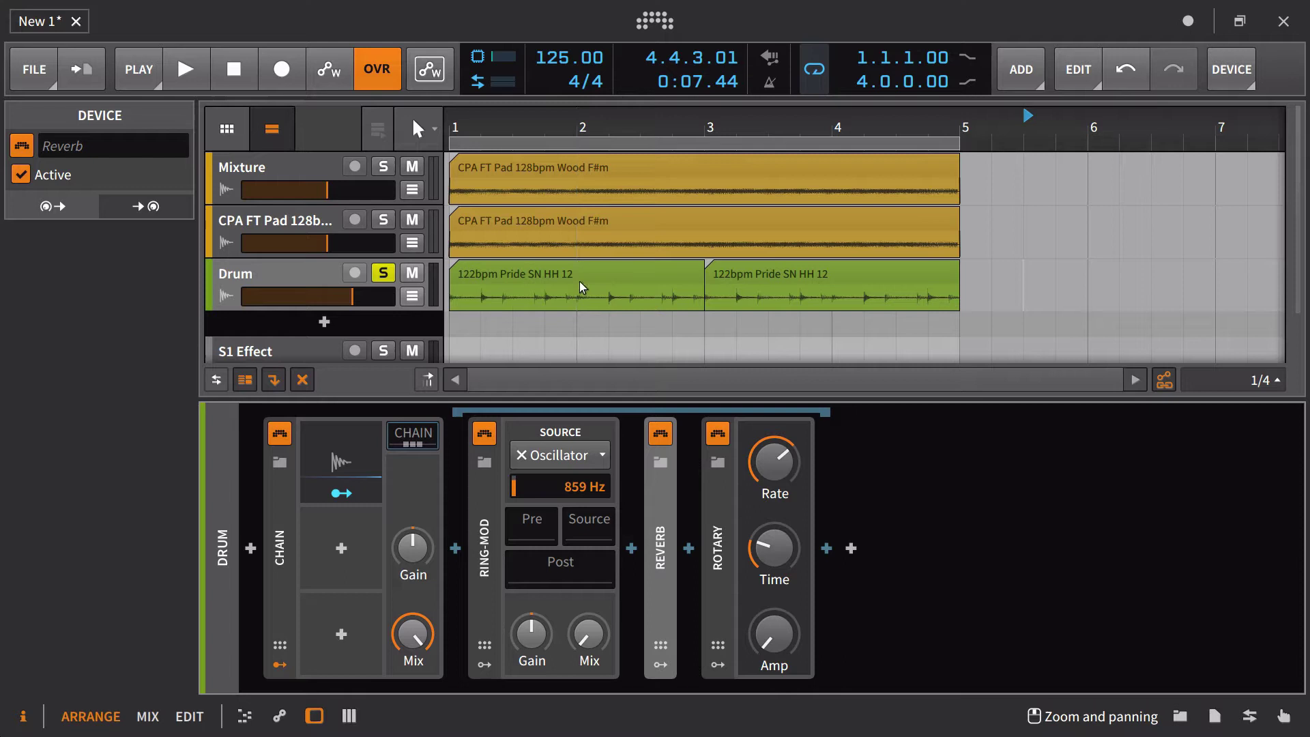
{"action": "left_click", "coordinate": [349, 443]}
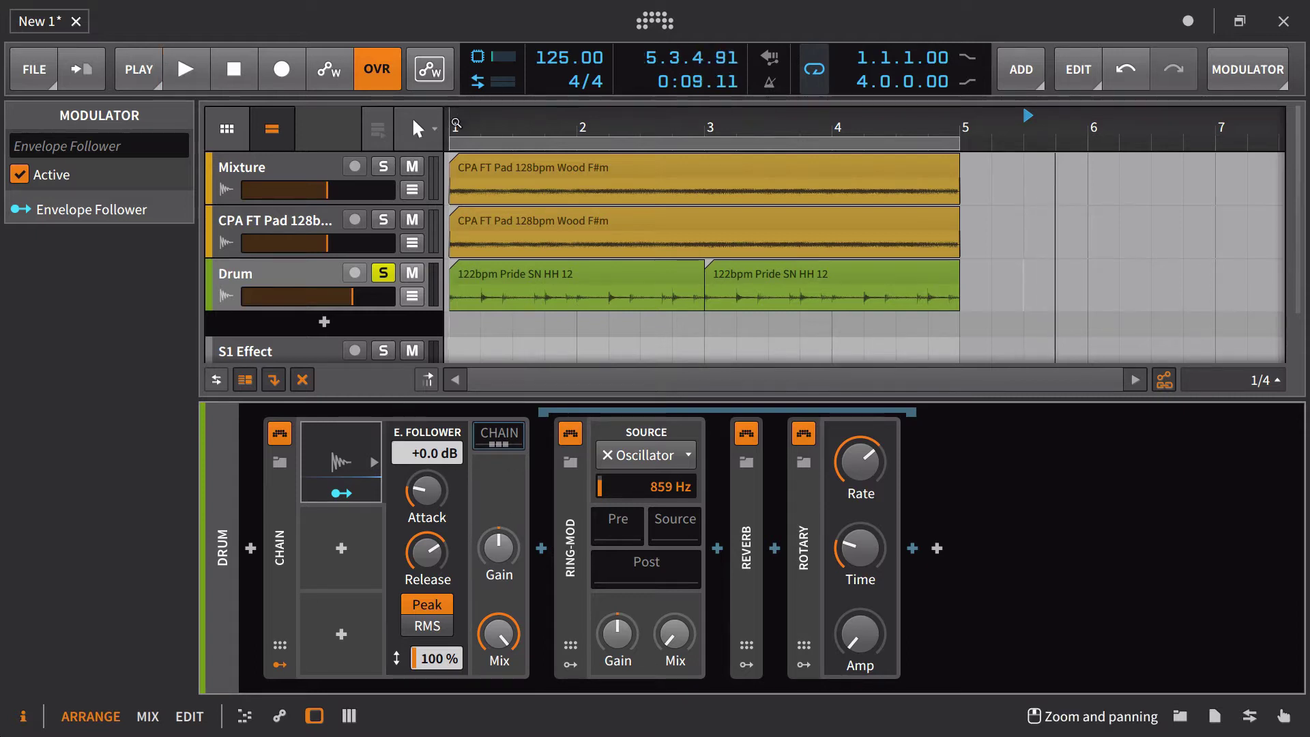
Play the loop from the start and shorten the Envelope Follower's attack and release
{"action": "left_click", "coordinate": [236, 76]}
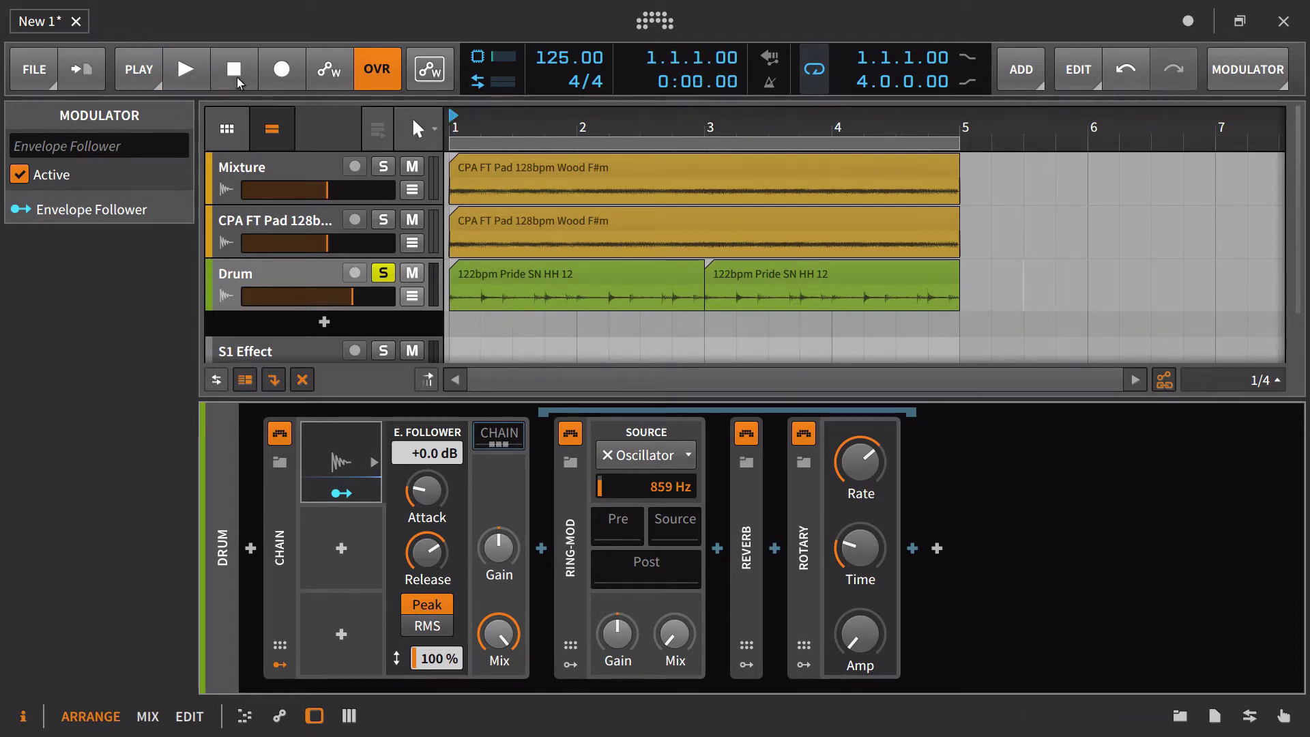
{"action": "key", "text": "space"}
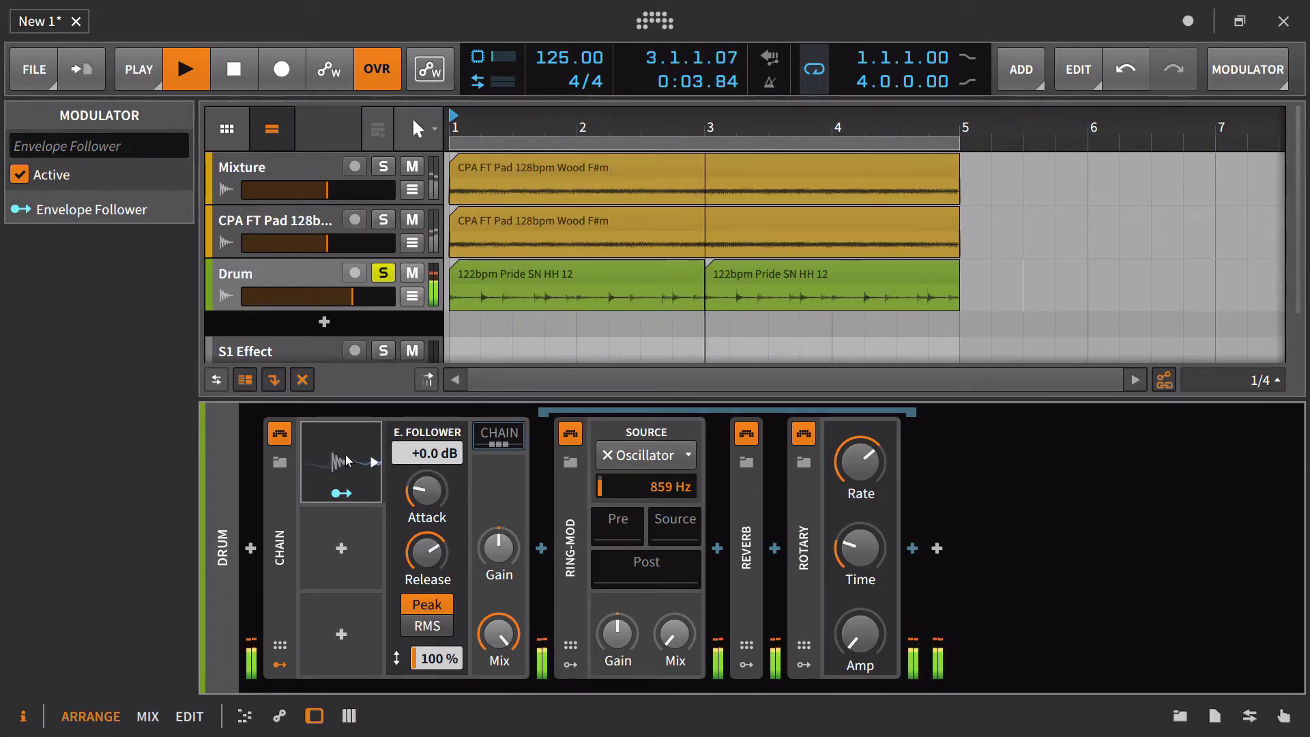
{"action": "mouse_move", "coordinate": [418, 500]}
{"action": "left_mouse_down"}
{"action": "mouse_move", "coordinate": [427, 580]}
{"action": "mouse_move", "coordinate": [425, 477]}
{"action": "left_mouse_up"}
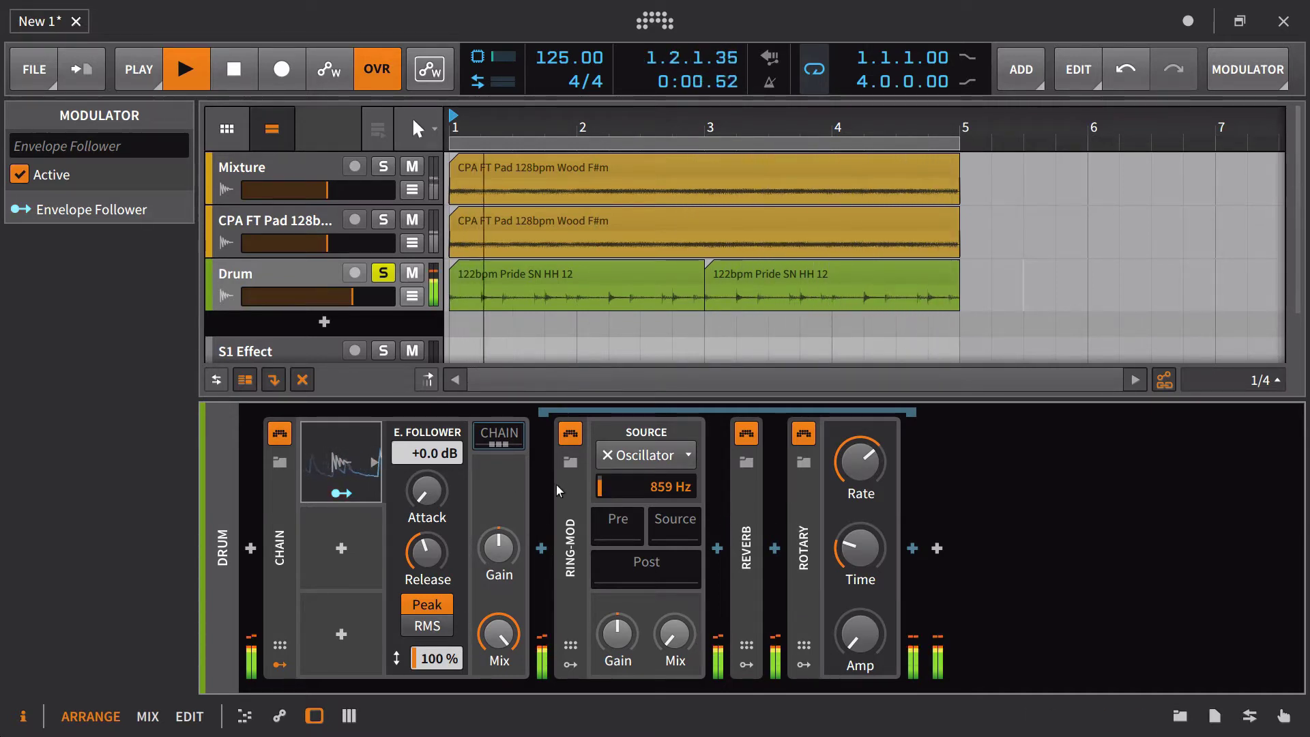
Map the Envelope Follower to the Ring-Mod's Mix by 0.889 and its oscillator Frequency by 1.643
{"action": "left_click", "coordinate": [341, 492]}
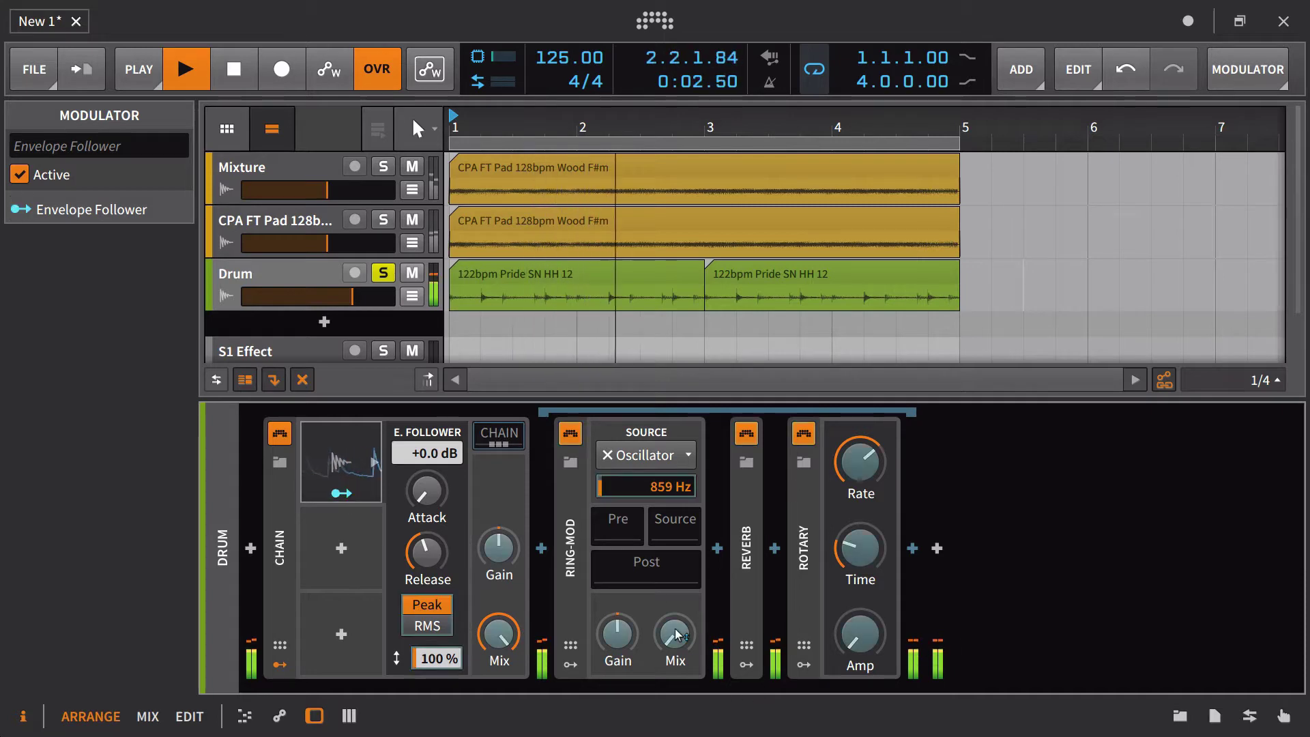
{"action": "left_click_drag", "start_coordinate": [674, 633], "coordinate": [675, 593]}
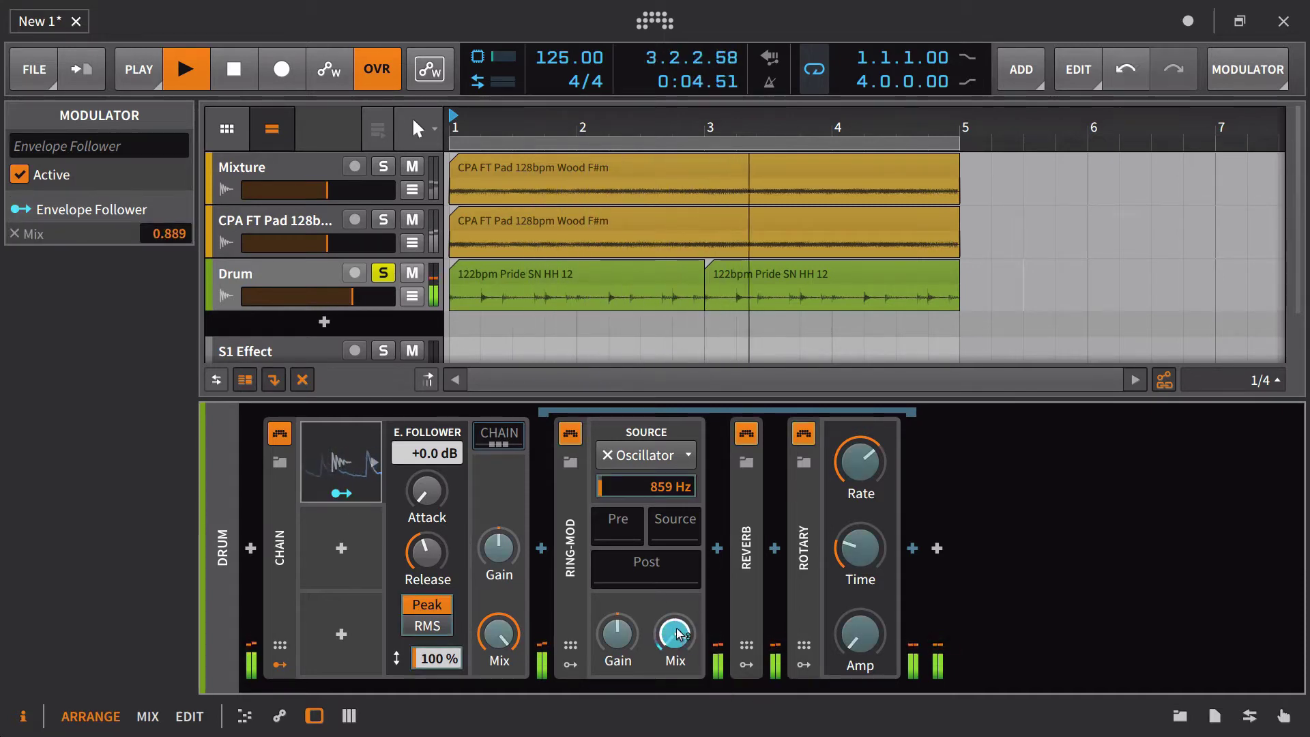
{"action": "left_click_drag", "start_coordinate": [672, 486], "coordinate": [683, 436]}
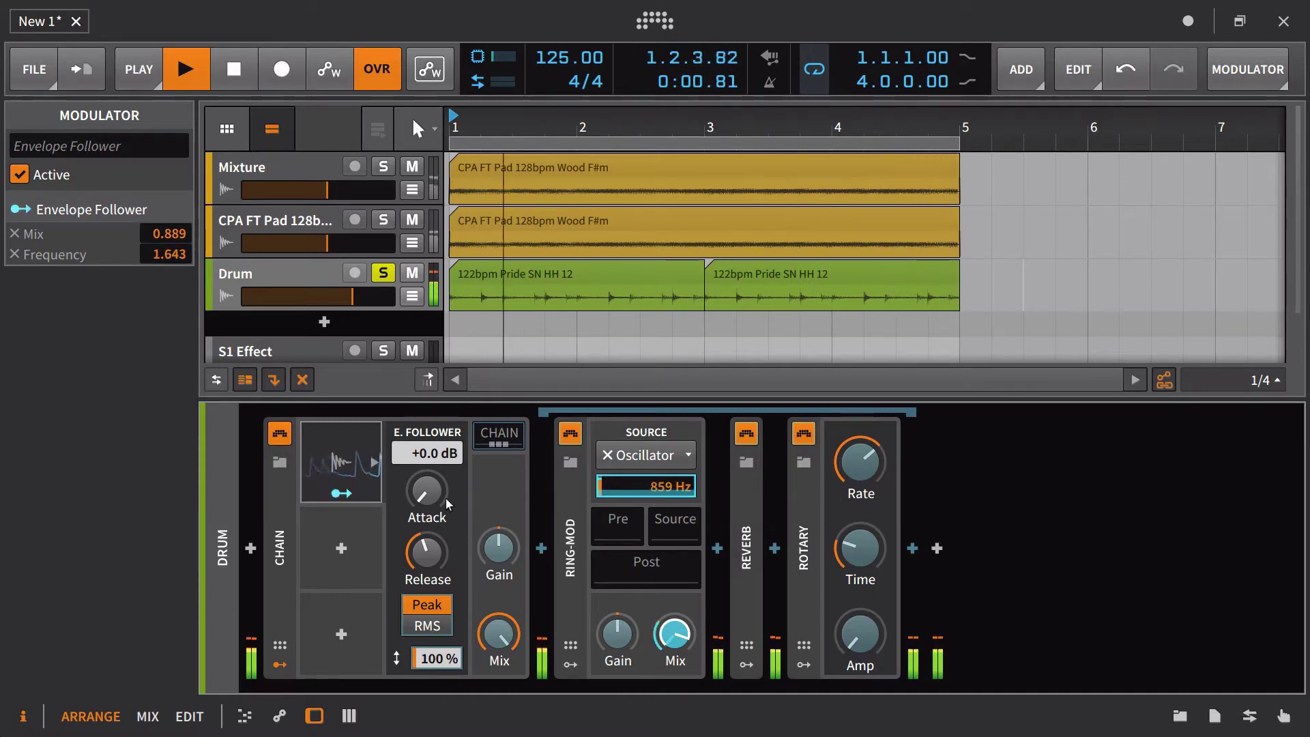
{"action": "left_click", "coordinate": [366, 496]}
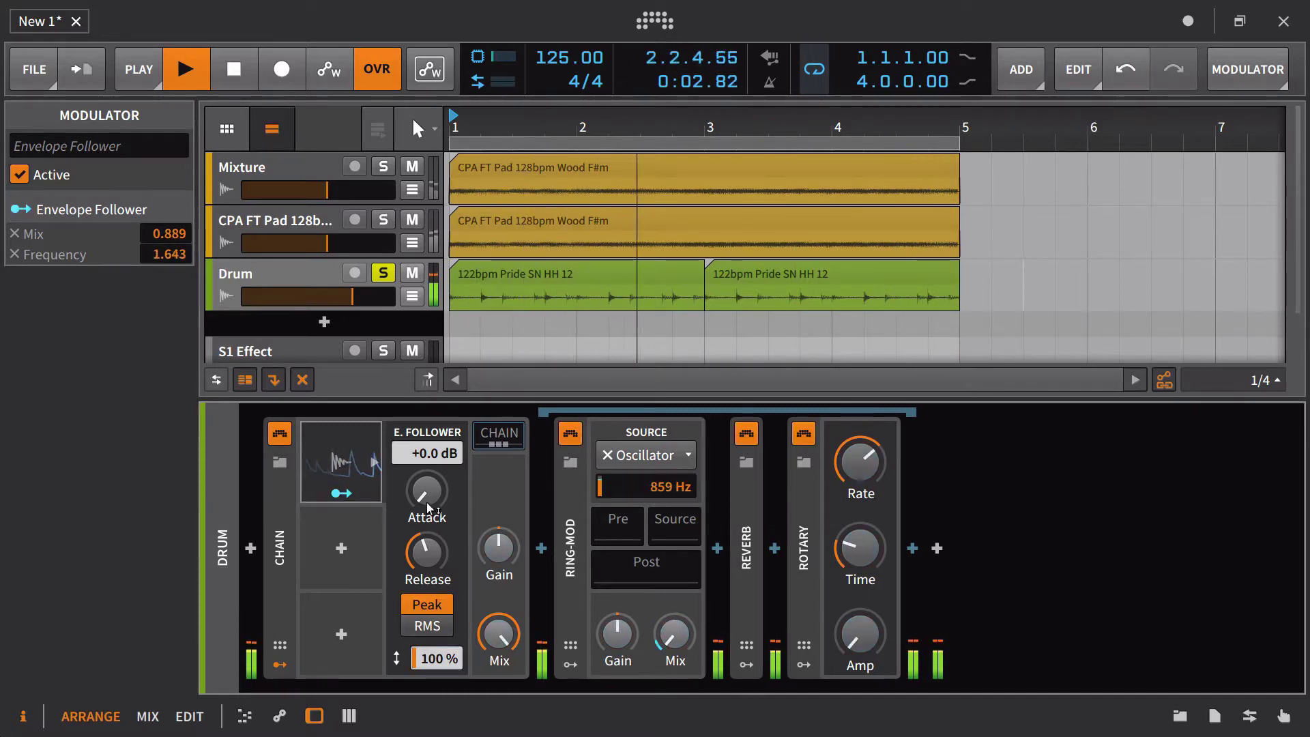
Lower the Envelope Follower's release to its minimum and stop playback
{"action": "mouse_move", "coordinate": [426, 551]}
{"action": "left_mouse_down"}
{"action": "mouse_move", "coordinate": [426, 491]}
{"action": "mouse_move", "coordinate": [428, 569]}
{"action": "left_mouse_up"}
{"action": "key", "text": "space"}
Insert an LFO modulator in the empty slot below the Envelope Follower
{"action": "left_click", "coordinate": [340, 549]}
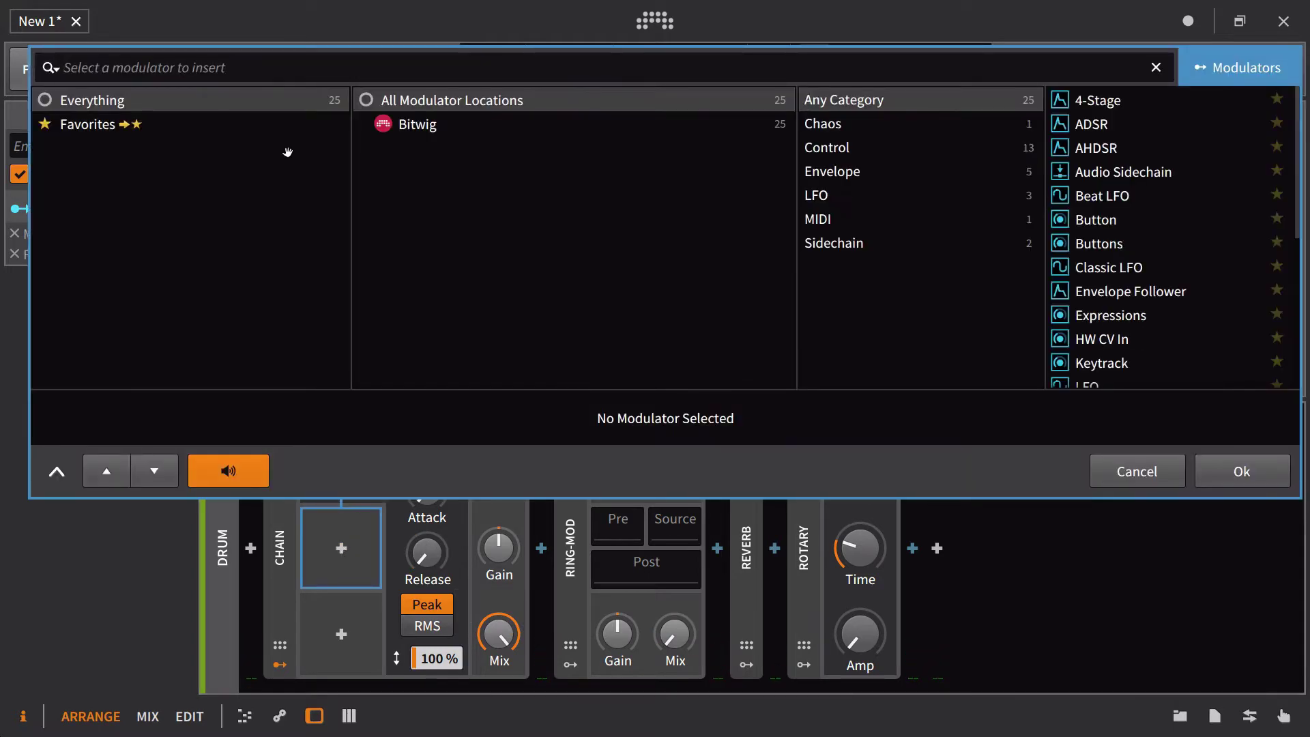
{"action": "type", "text": "lfo"}
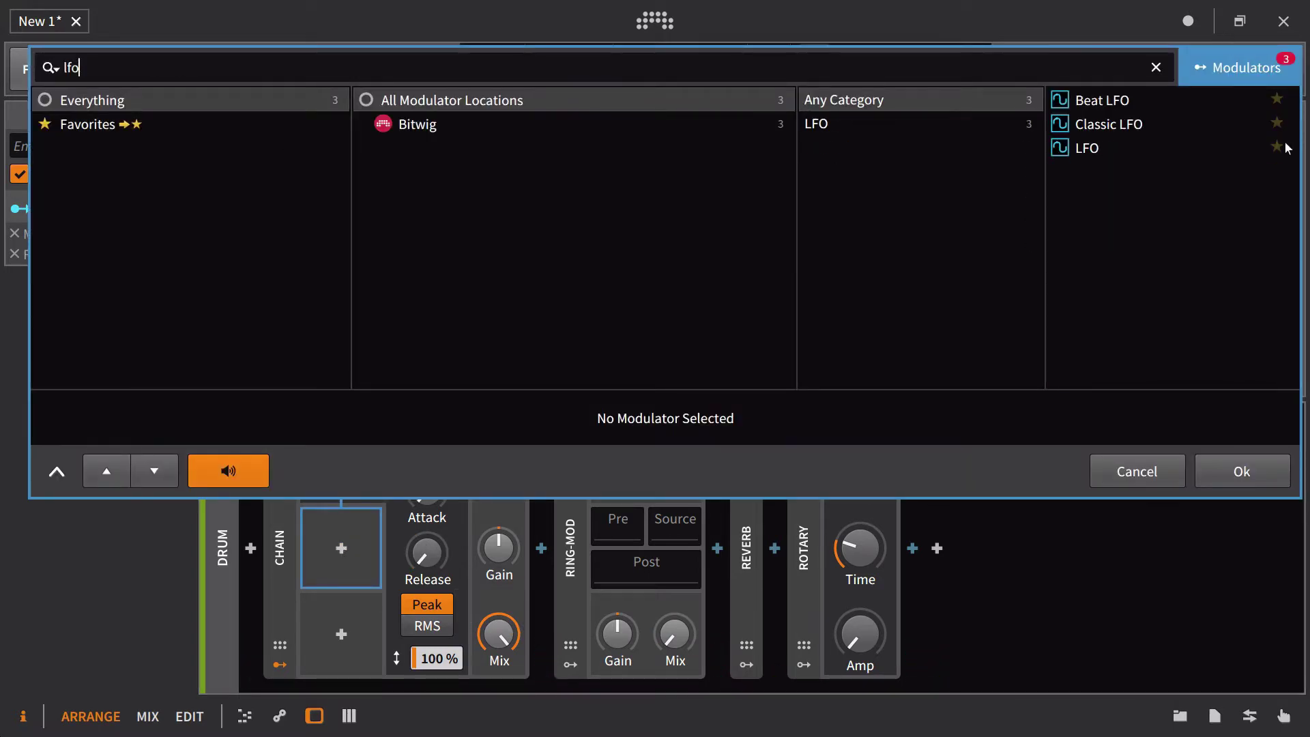
{"action": "left_click", "coordinate": [1181, 149]}
{"action": "left_click", "coordinate": [1242, 471]}
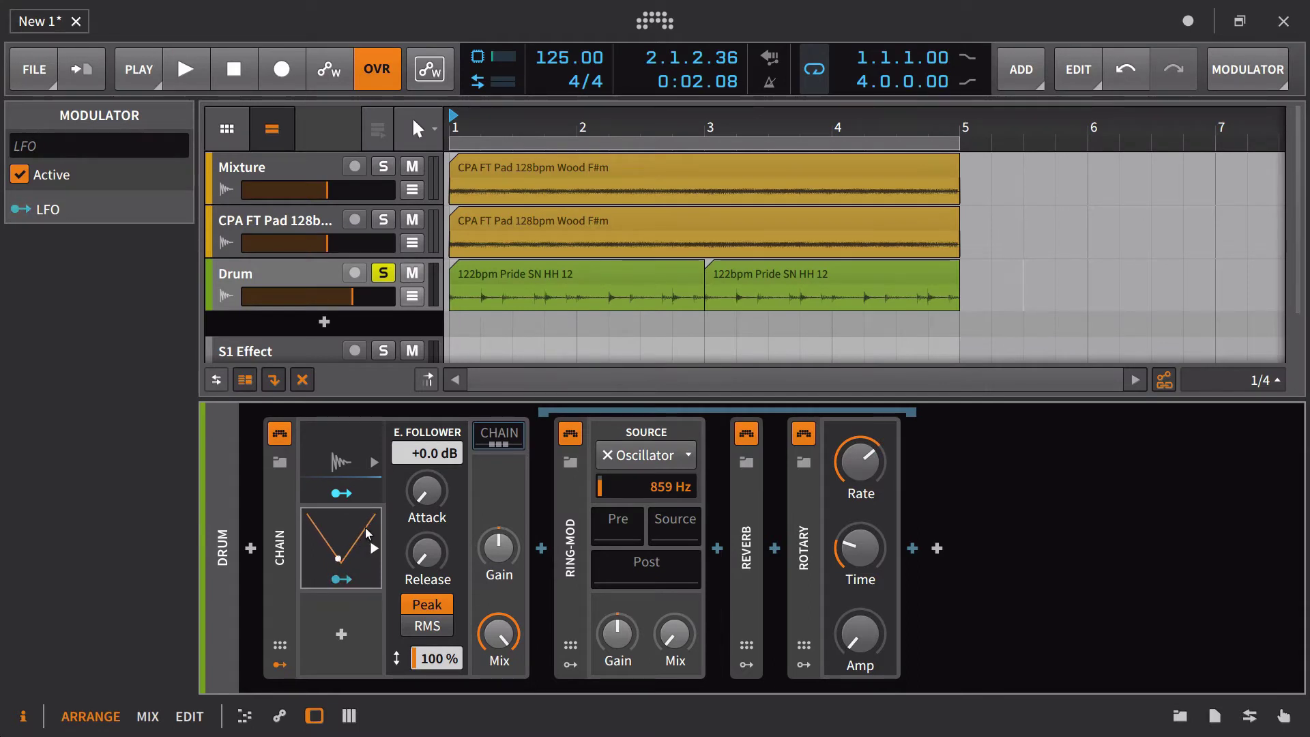
Give the LFO a rising sawtooth shape and set its rate unit to bar
{"action": "left_click", "coordinate": [366, 527]}
{"action": "left_click_drag", "start_coordinate": [470, 505], "coordinate": [469, 471]}
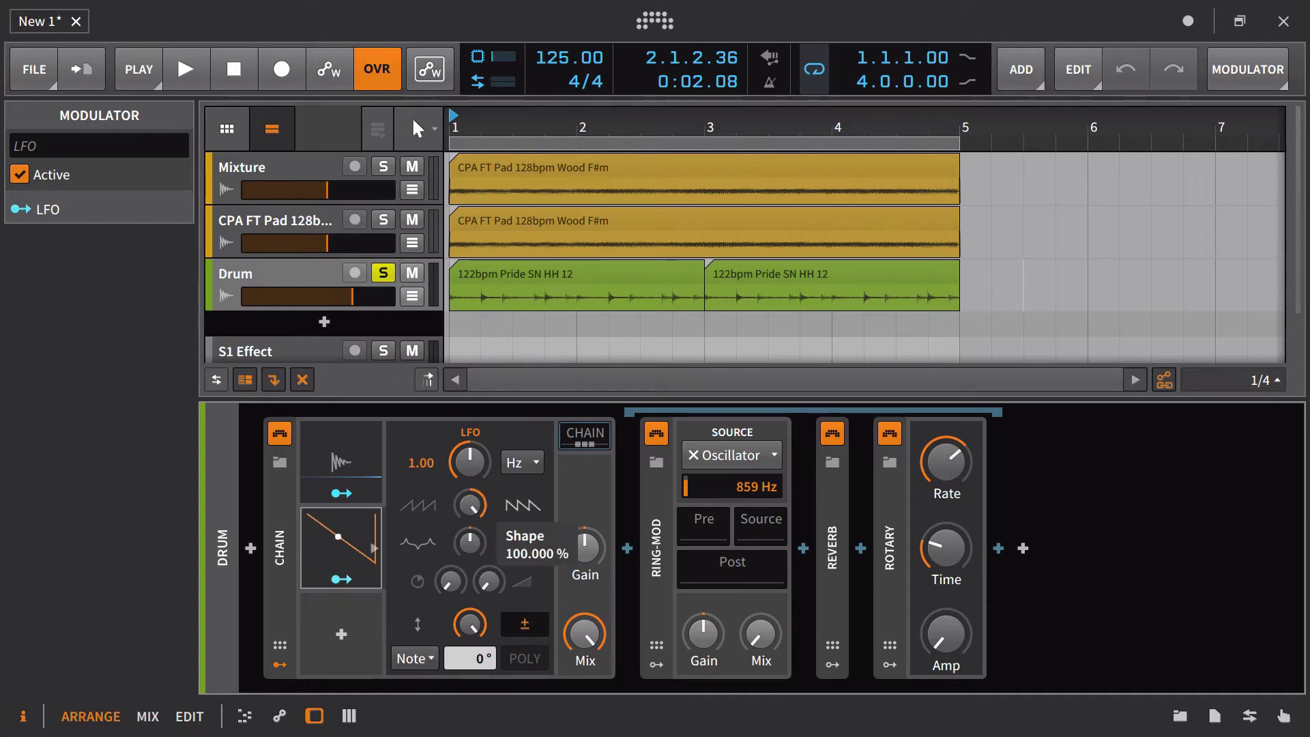
{"action": "left_click", "coordinate": [522, 462]}
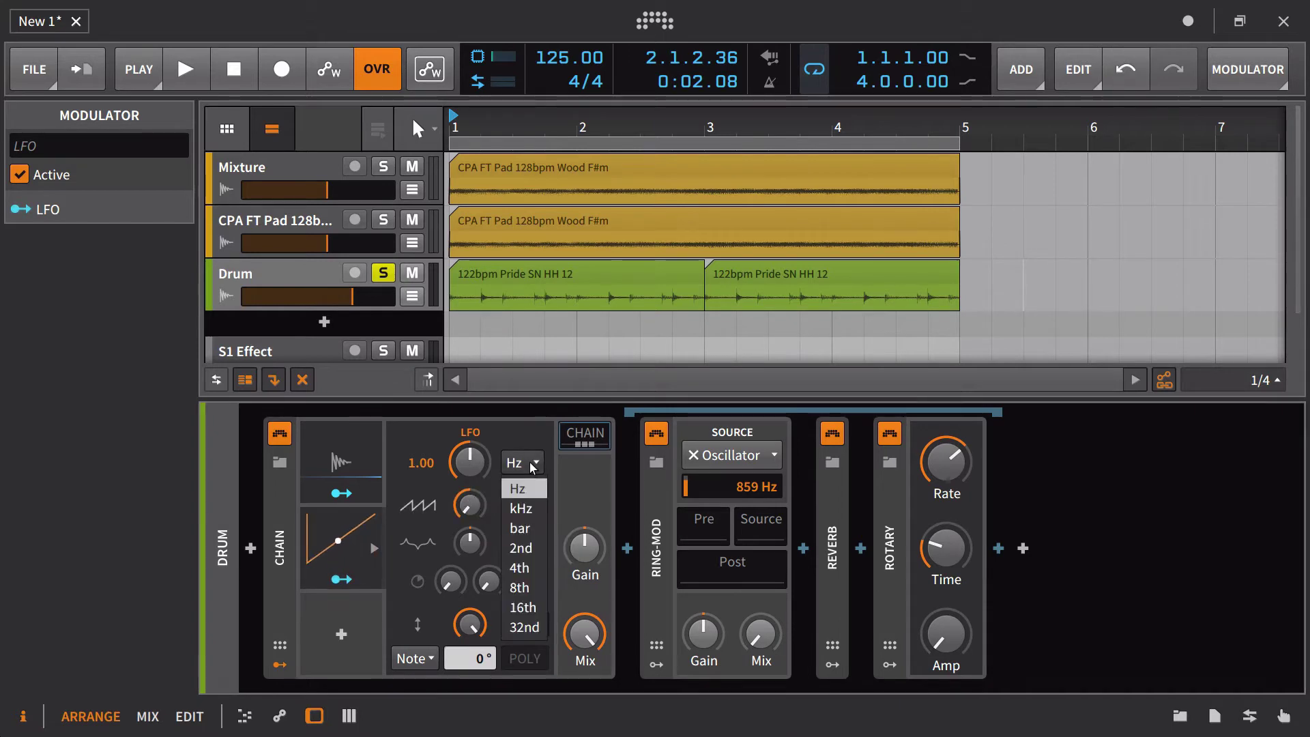
{"action": "left_click", "coordinate": [535, 528]}
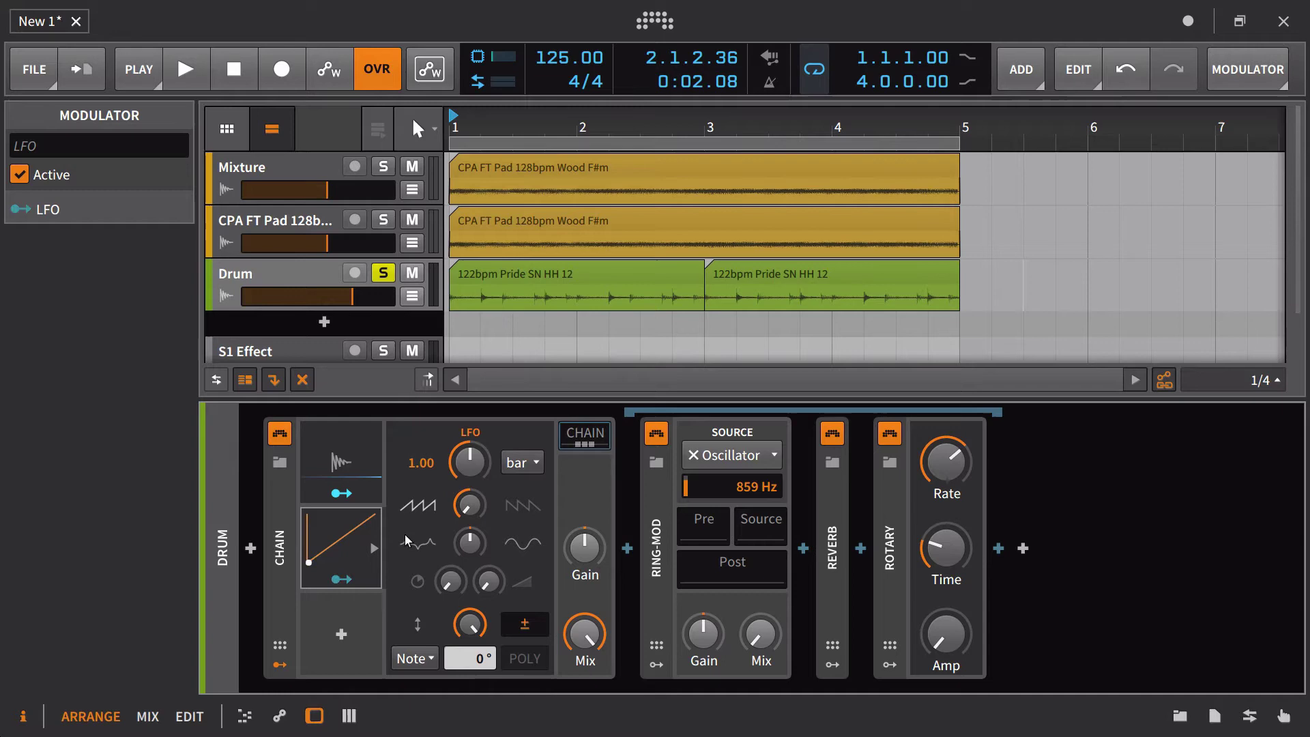
Map the LFO to the Envelope Follower's Release with a modulation amount of 3.920
{"action": "left_click", "coordinate": [349, 447]}
{"action": "left_click", "coordinate": [362, 578]}
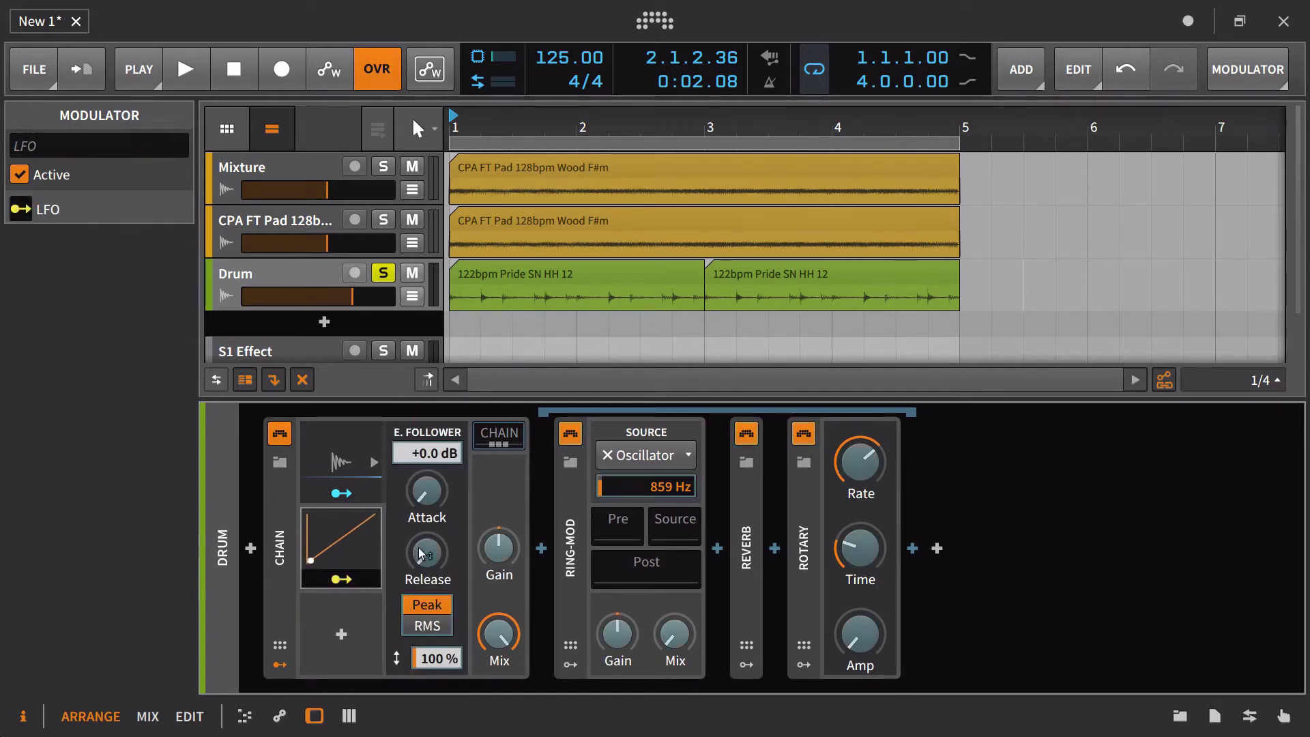
{"action": "left_click_drag", "start_coordinate": [427, 552], "coordinate": [426, 498]}
{"action": "left_click", "coordinate": [348, 472]}
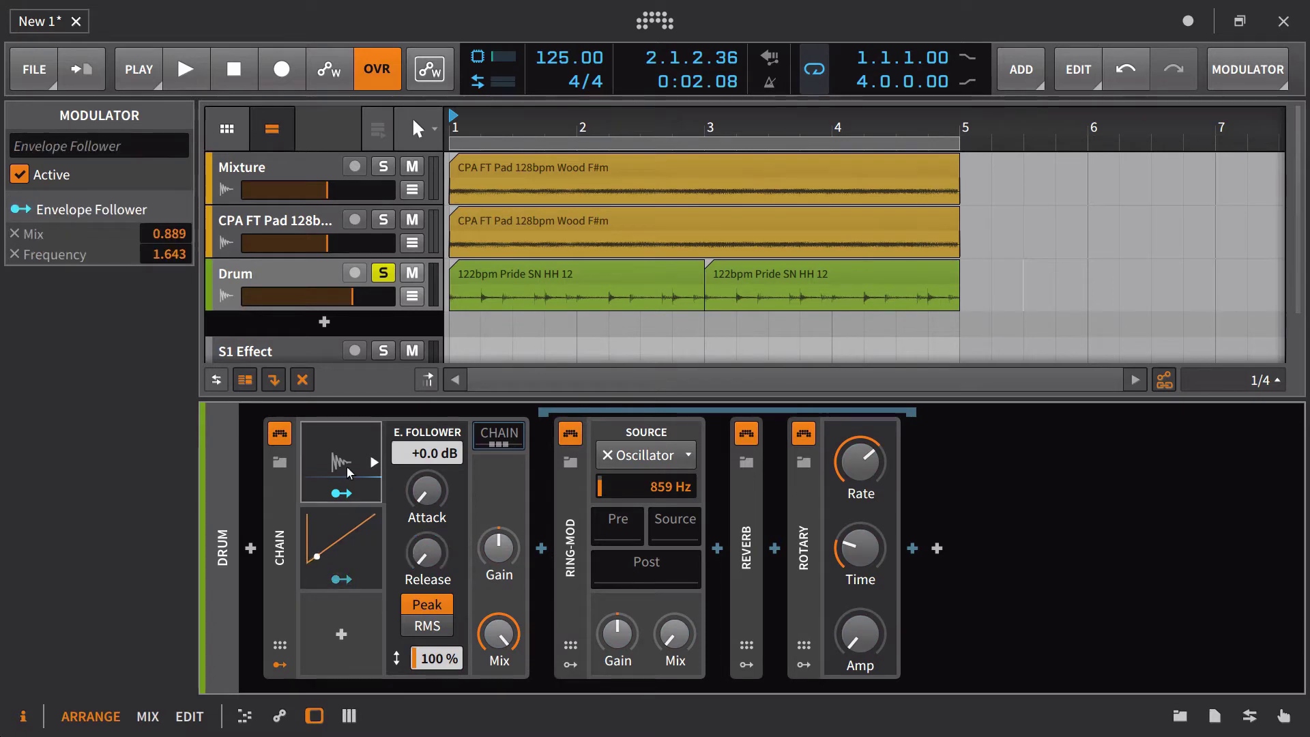
Set the LFO's rate to 0.5 while keeping the bar unit
{"action": "left_click", "coordinate": [346, 525]}
{"action": "left_click", "coordinate": [520, 463]}
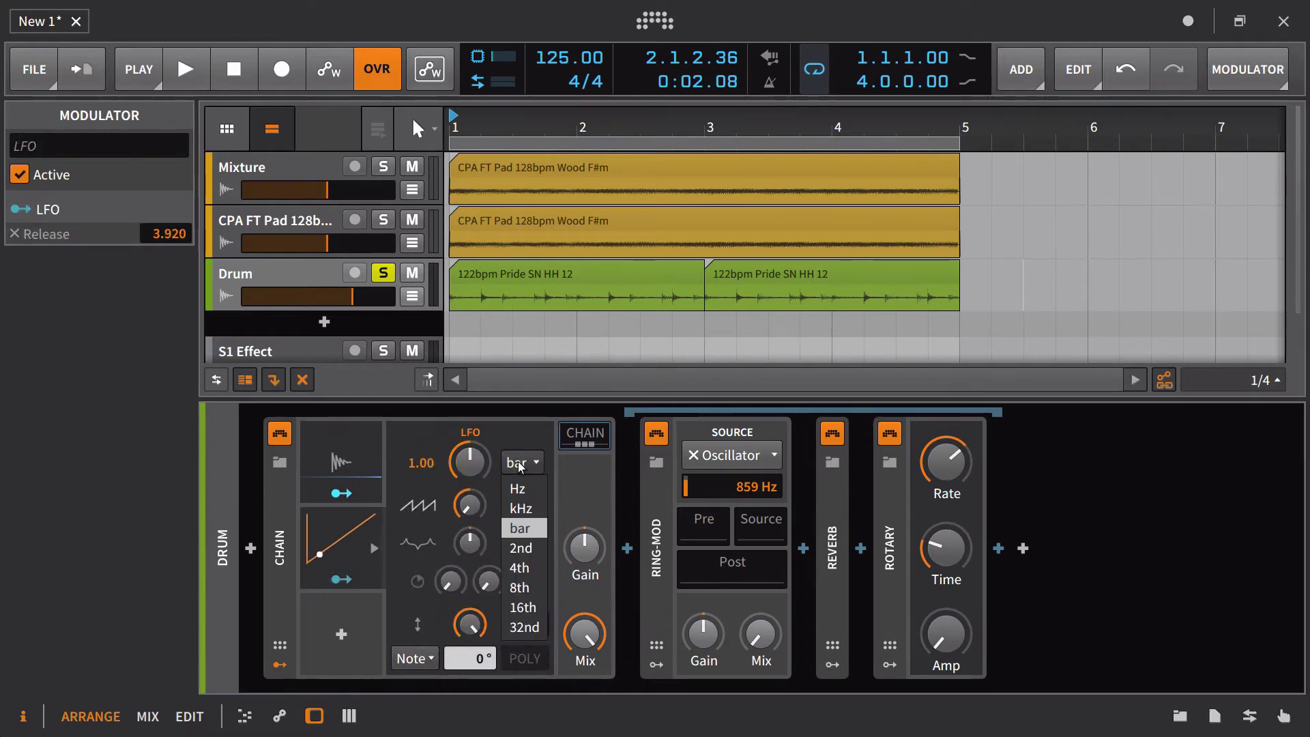
{"action": "left_click", "coordinate": [518, 469]}
{"action": "mouse_move", "coordinate": [471, 467]}
{"action": "left_mouse_down"}
{"action": "mouse_move", "coordinate": [470, 498]}
{"action": "mouse_move", "coordinate": [473, 459]}
{"action": "left_mouse_up"}
{"action": "double_click", "coordinate": [469, 460]}
{"action": "left_click", "coordinate": [472, 475]}
{"action": "double_click", "coordinate": [471, 464]}
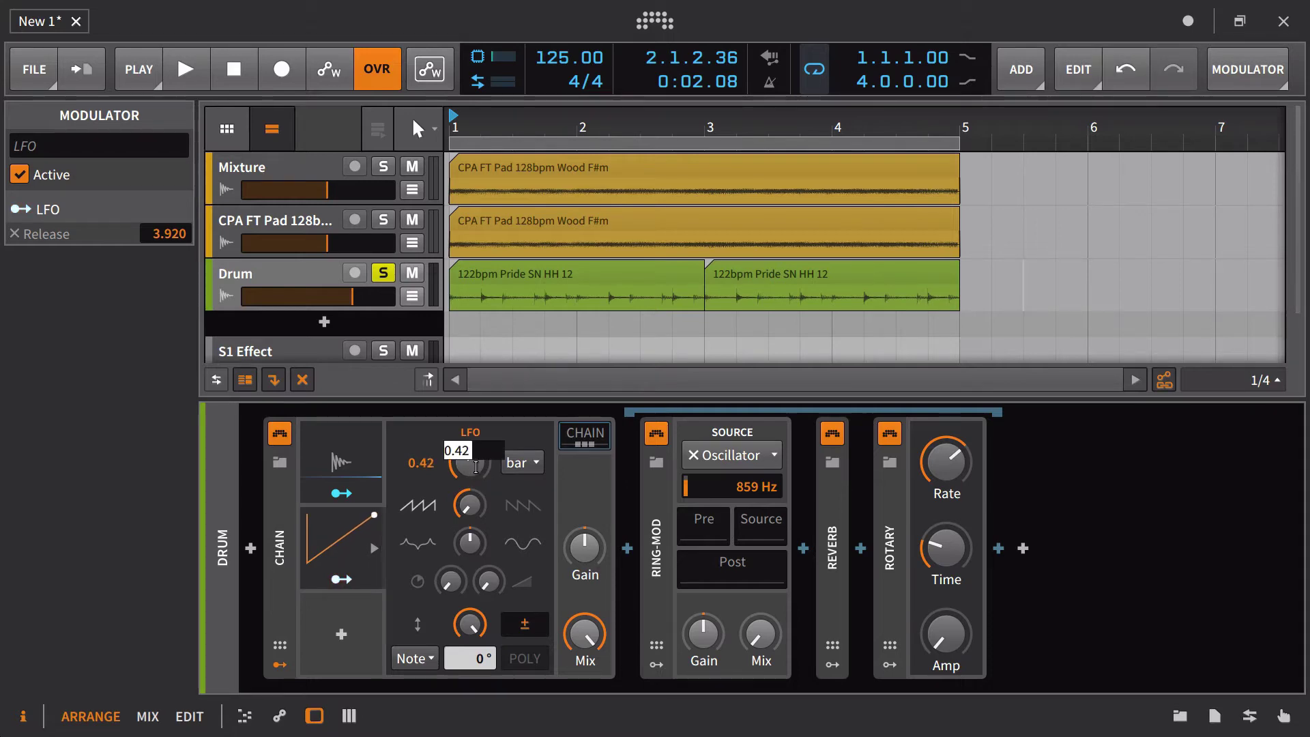
{"action": "type", "text": "0.5"}
{"action": "key", "text": "Return"}
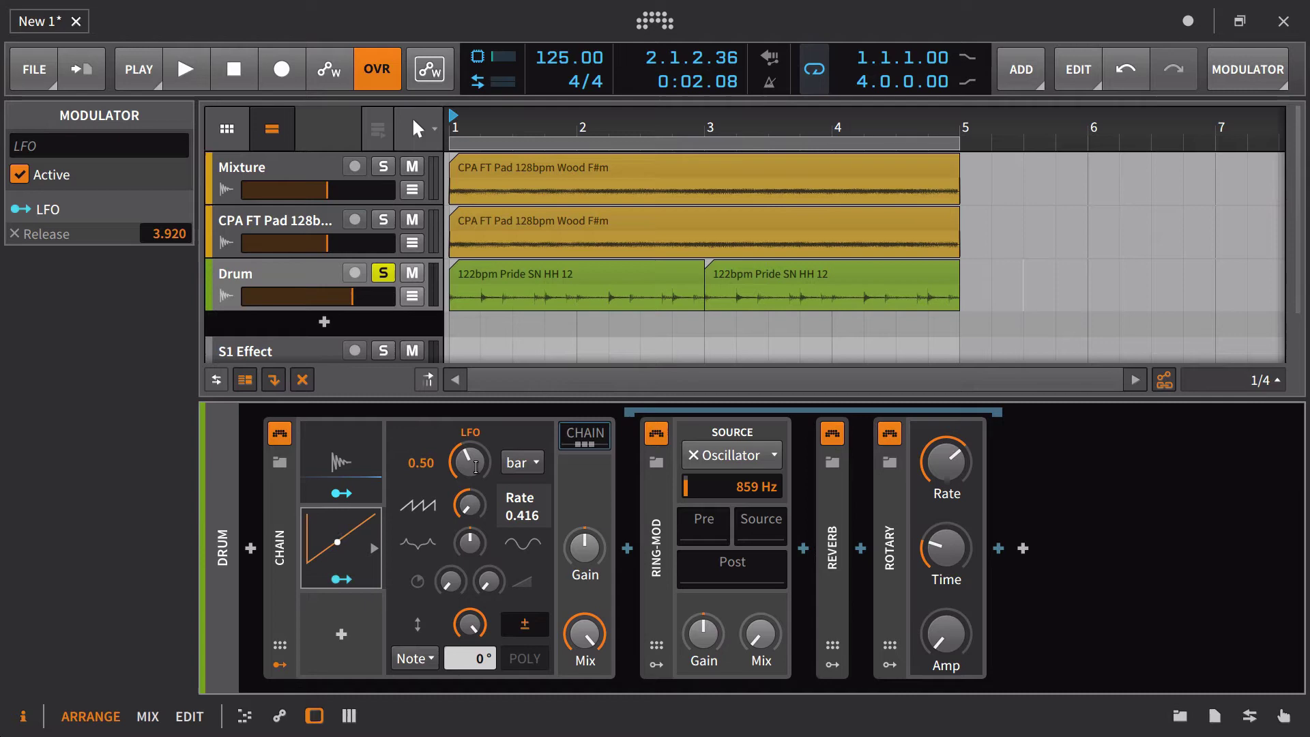
During playback, switch the LFO to unipolar and raise the Envelope Follower's release to about 2.4 ms
{"action": "key", "text": "space"}
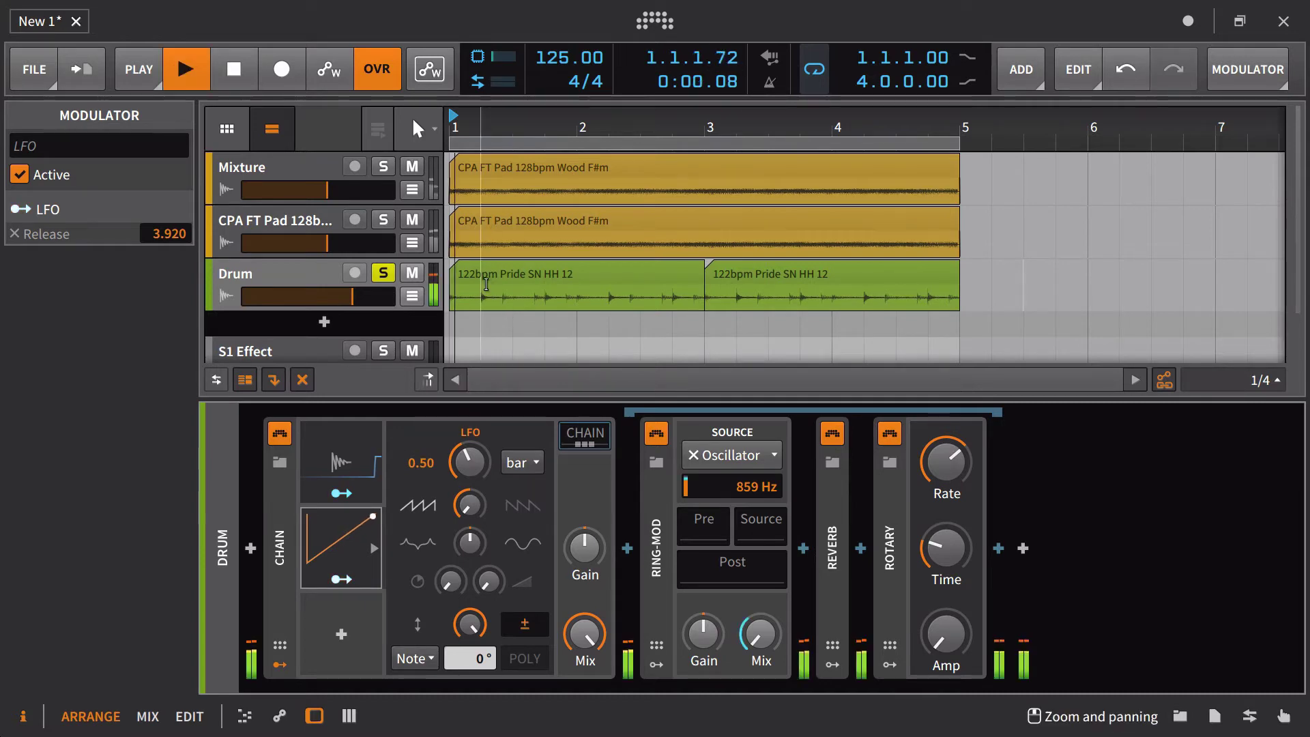
{"action": "left_click", "coordinate": [351, 481]}
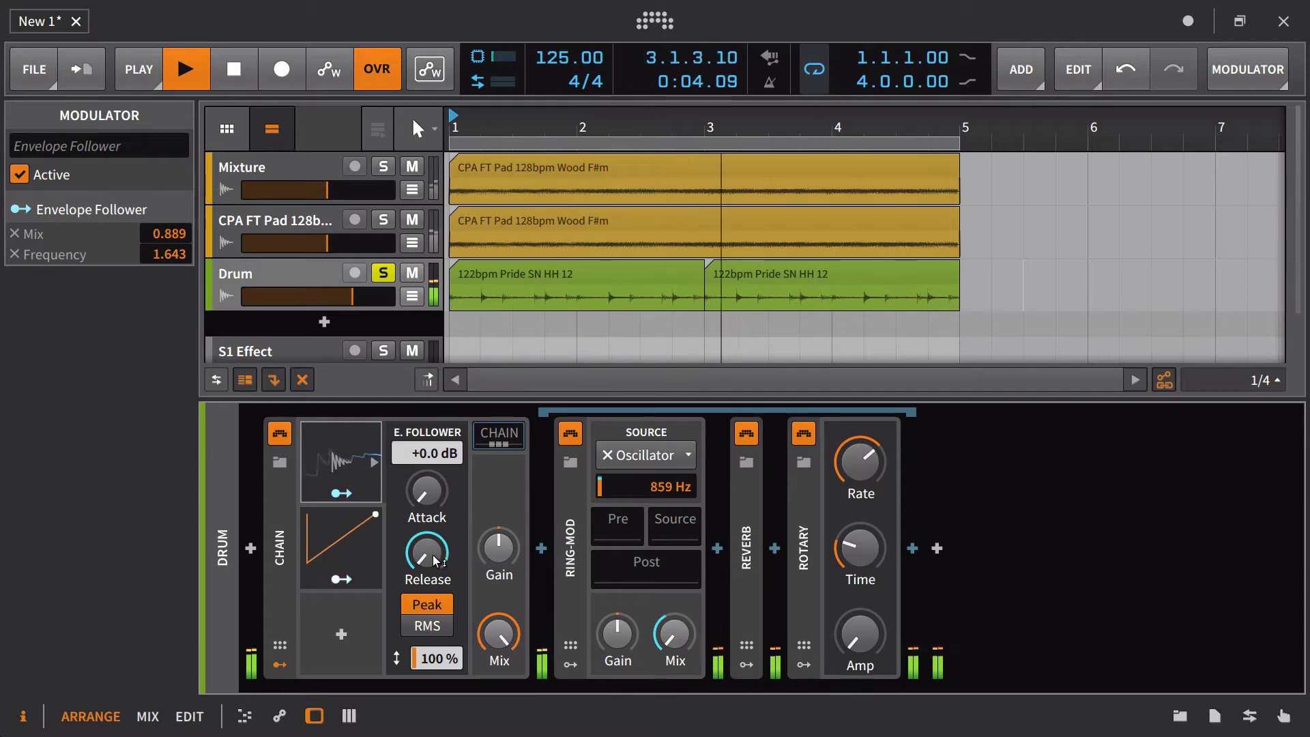
{"action": "left_click", "coordinate": [350, 535]}
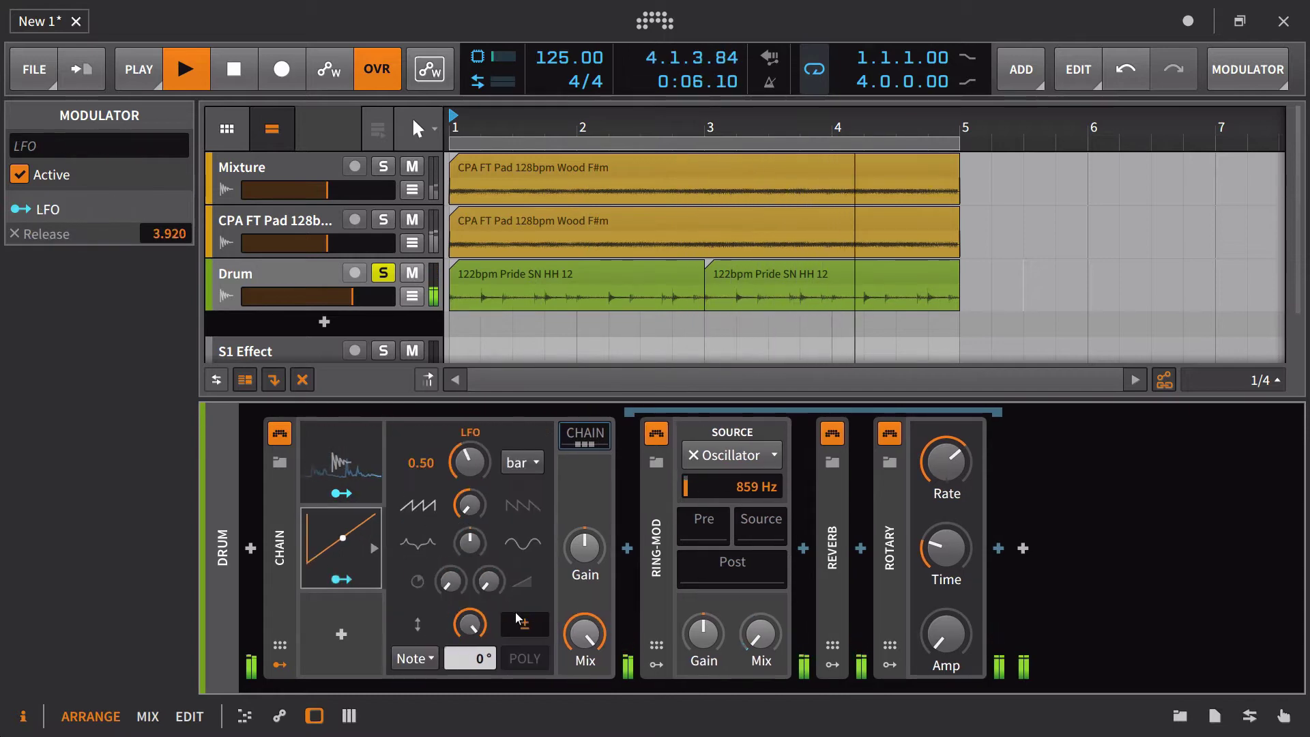
{"action": "left_click", "coordinate": [346, 482]}
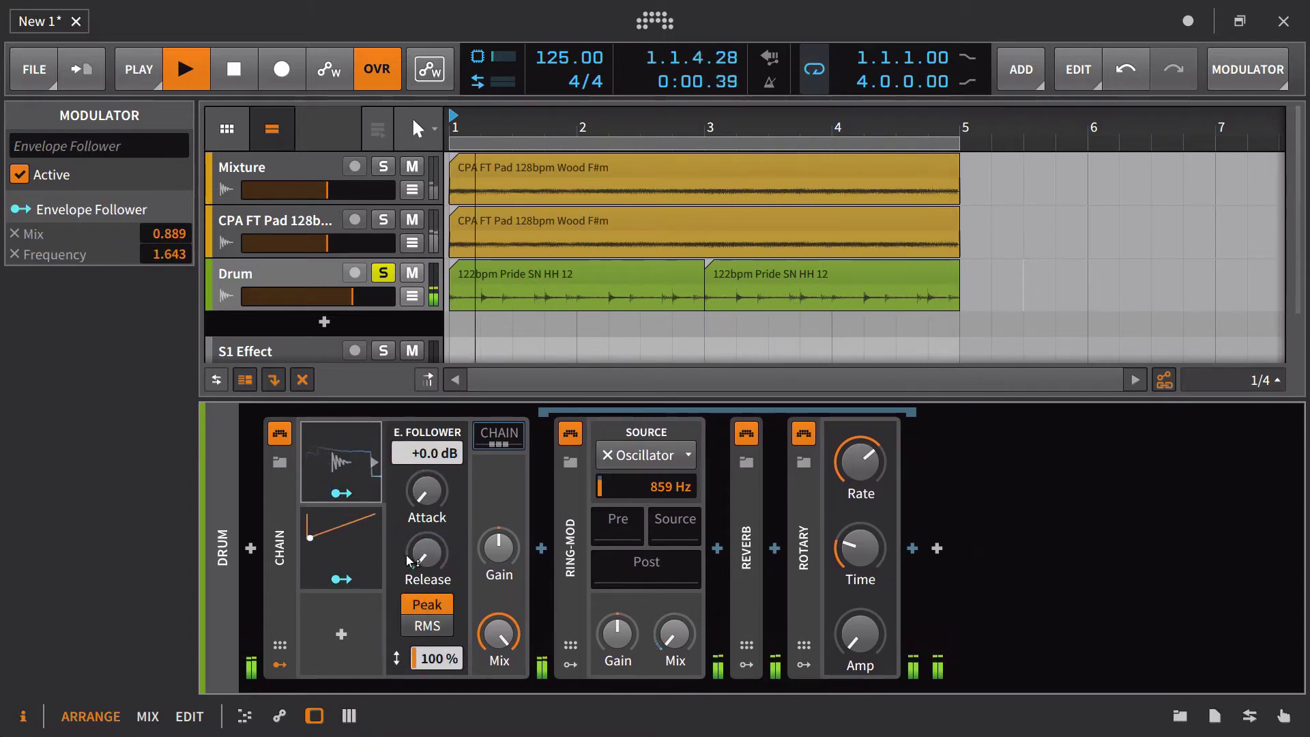
{"action": "left_click_drag", "start_coordinate": [423, 562], "coordinate": [426, 539]}
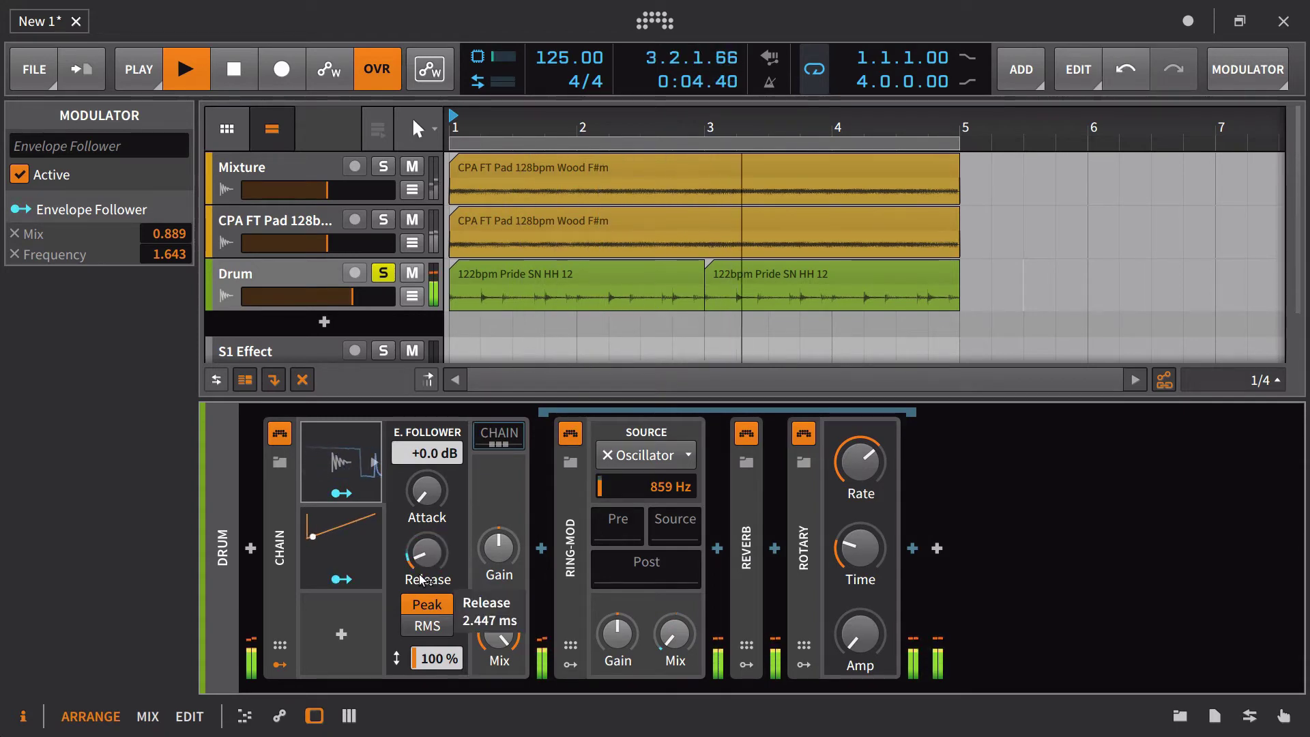
Insert a Random modulator in the empty slot below the LFO
{"action": "left_click", "coordinate": [337, 637]}
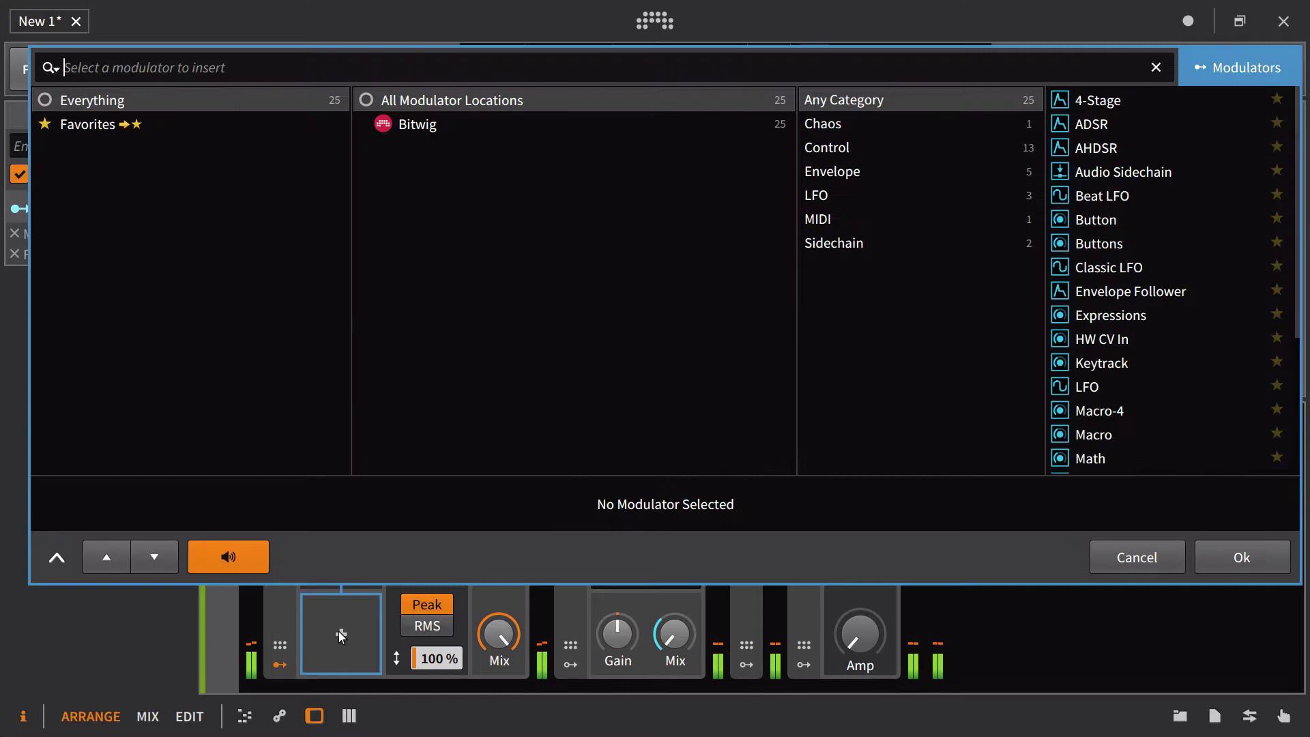
{"action": "type", "text": "random"}
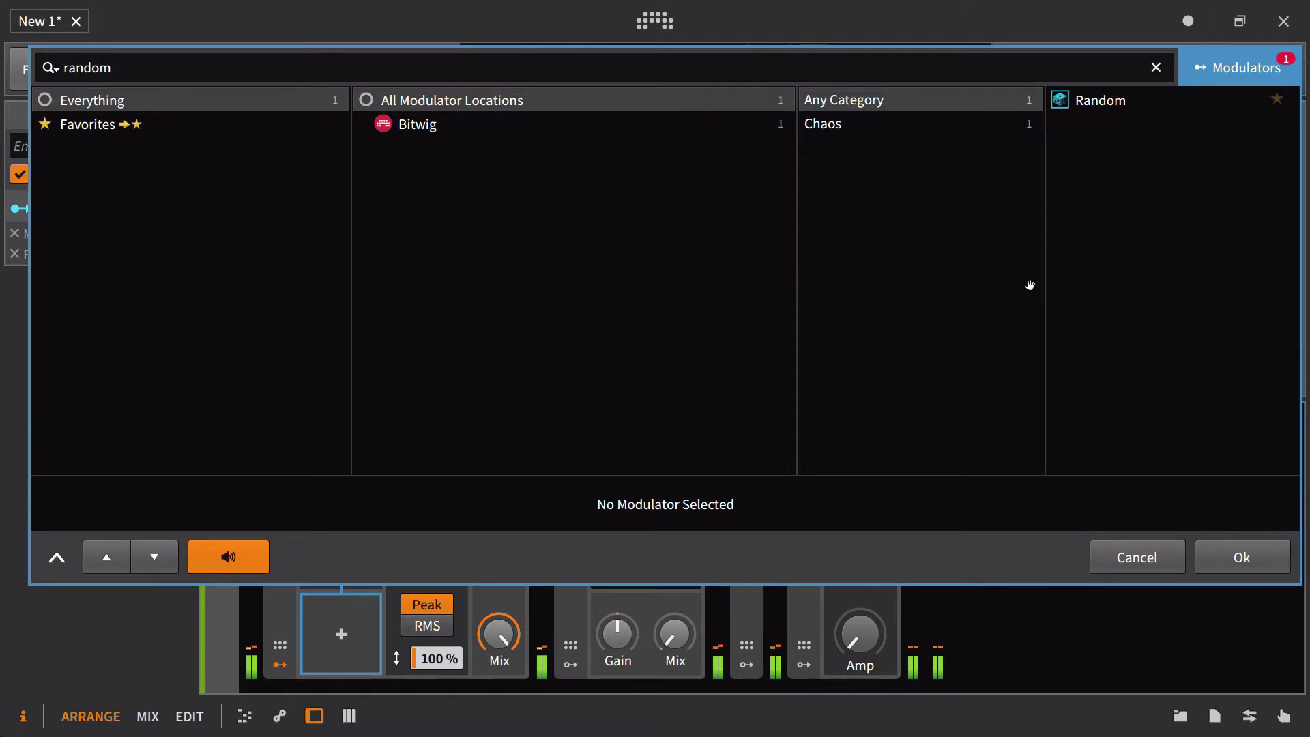
{"action": "left_click", "coordinate": [1060, 100]}
{"action": "left_click", "coordinate": [1219, 552]}
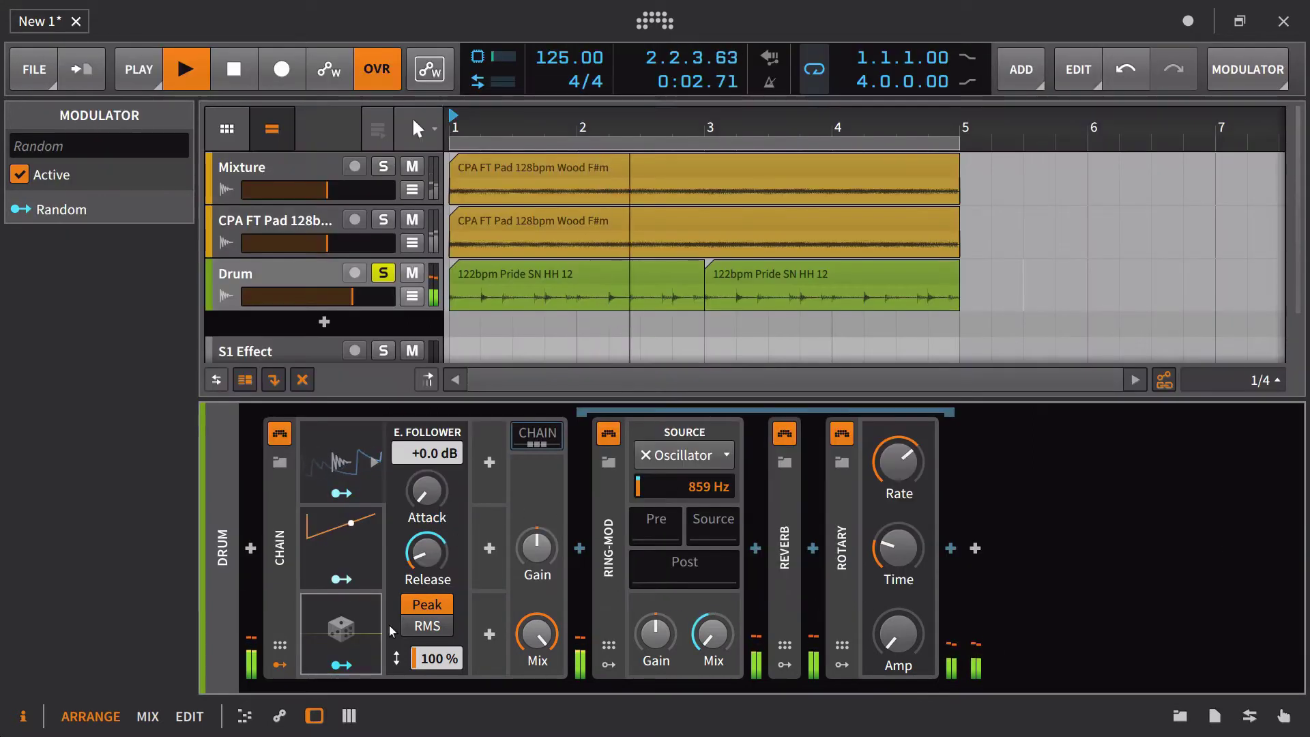
Map the Random modulator to the LFO's Rate with a modulation amount of 0.971
{"action": "left_click", "coordinate": [370, 531]}
{"action": "left_click", "coordinate": [339, 665]}
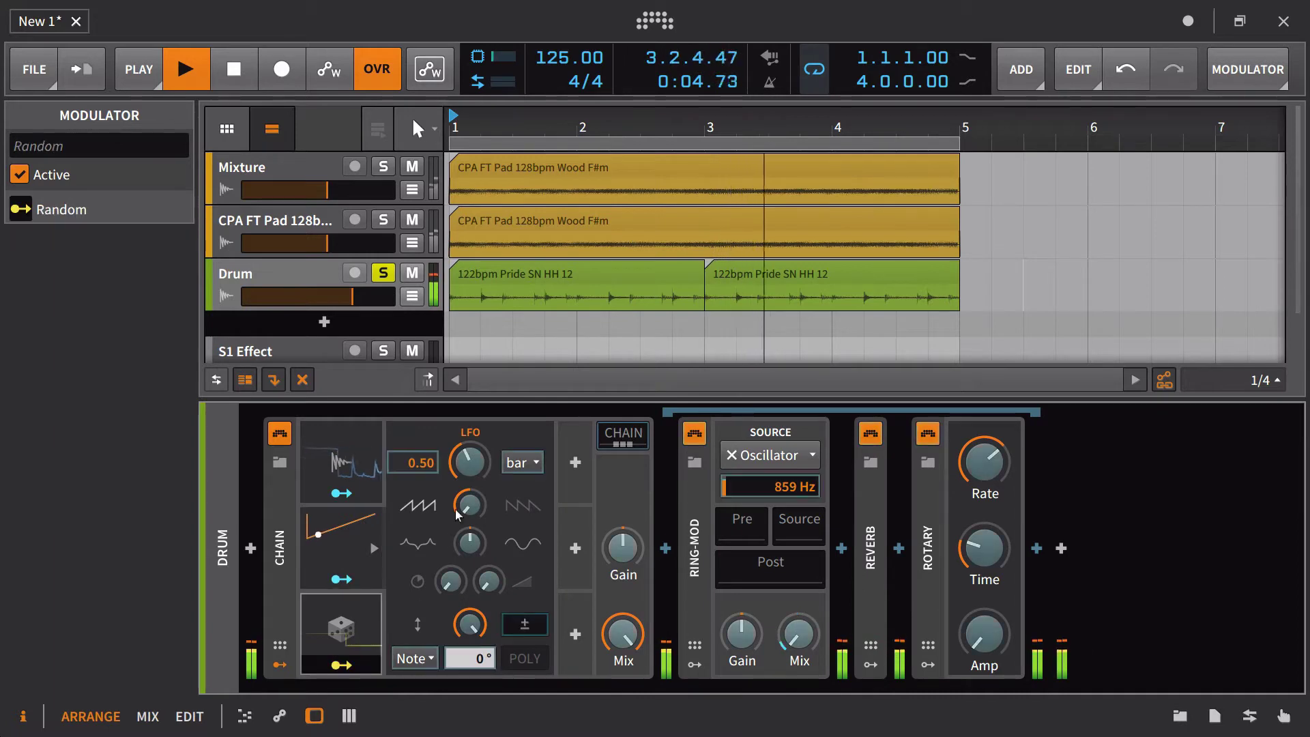
{"action": "left_click_drag", "start_coordinate": [469, 462], "coordinate": [470, 403]}
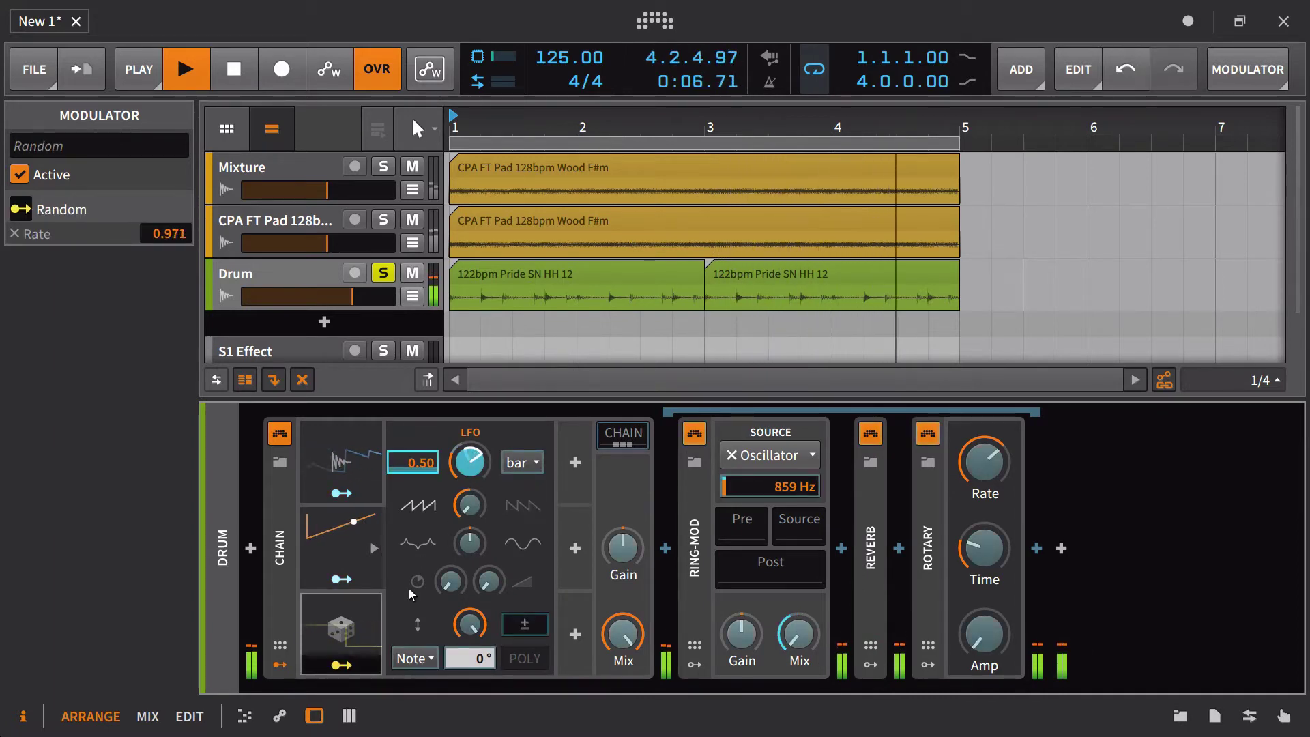
{"action": "left_click", "coordinate": [348, 666]}
Make the Random modulator unipolar with a 4th rate unit, raise its smoothing and lower its feedback
{"action": "left_click", "coordinate": [372, 632]}
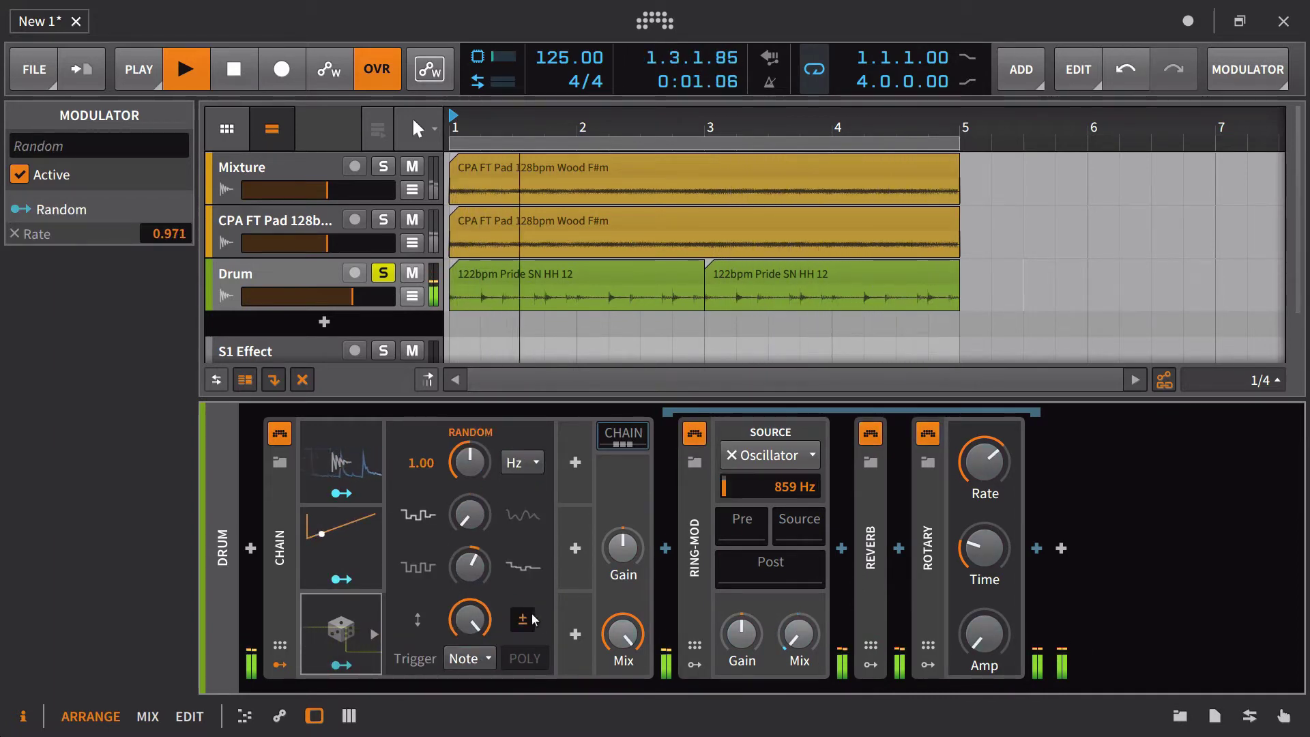
{"action": "left_click_drag", "start_coordinate": [497, 511], "coordinate": [498, 440]}
{"action": "left_click_drag", "start_coordinate": [469, 566], "coordinate": [470, 637]}
{"action": "left_click", "coordinate": [524, 472]}
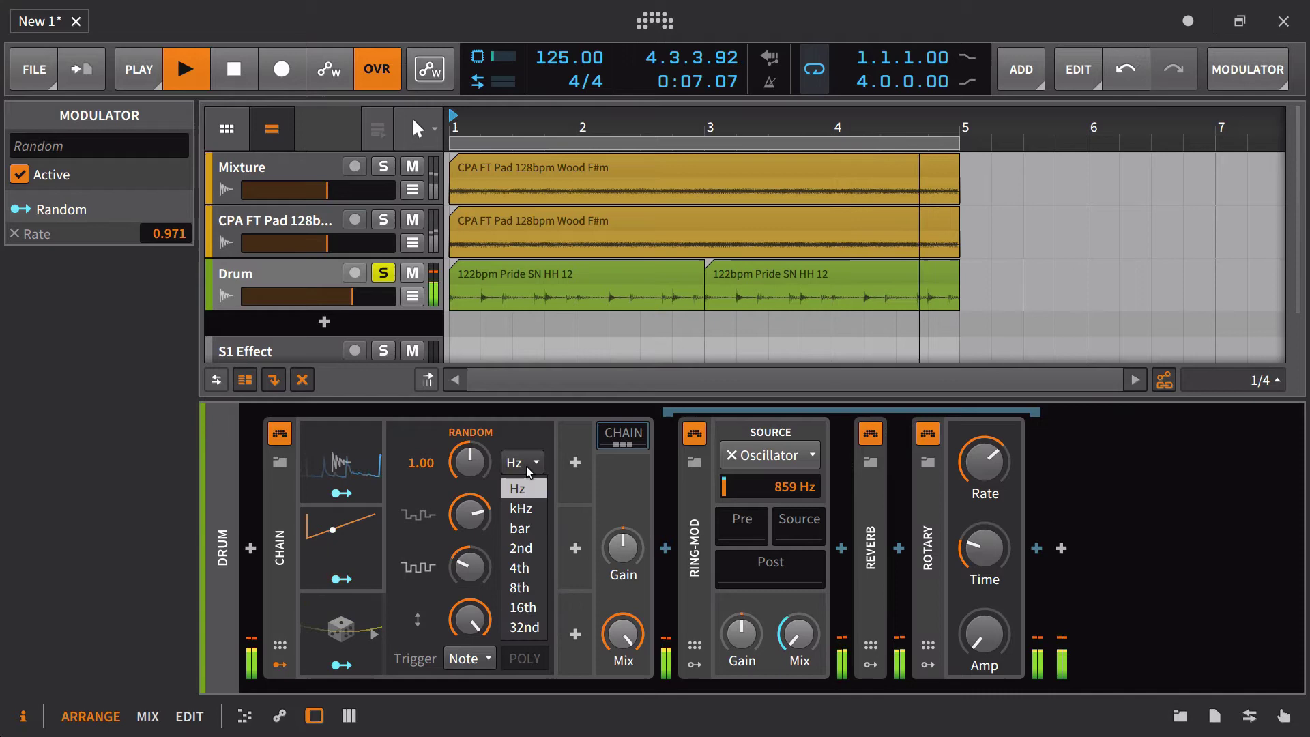
{"action": "left_click", "coordinate": [525, 571]}
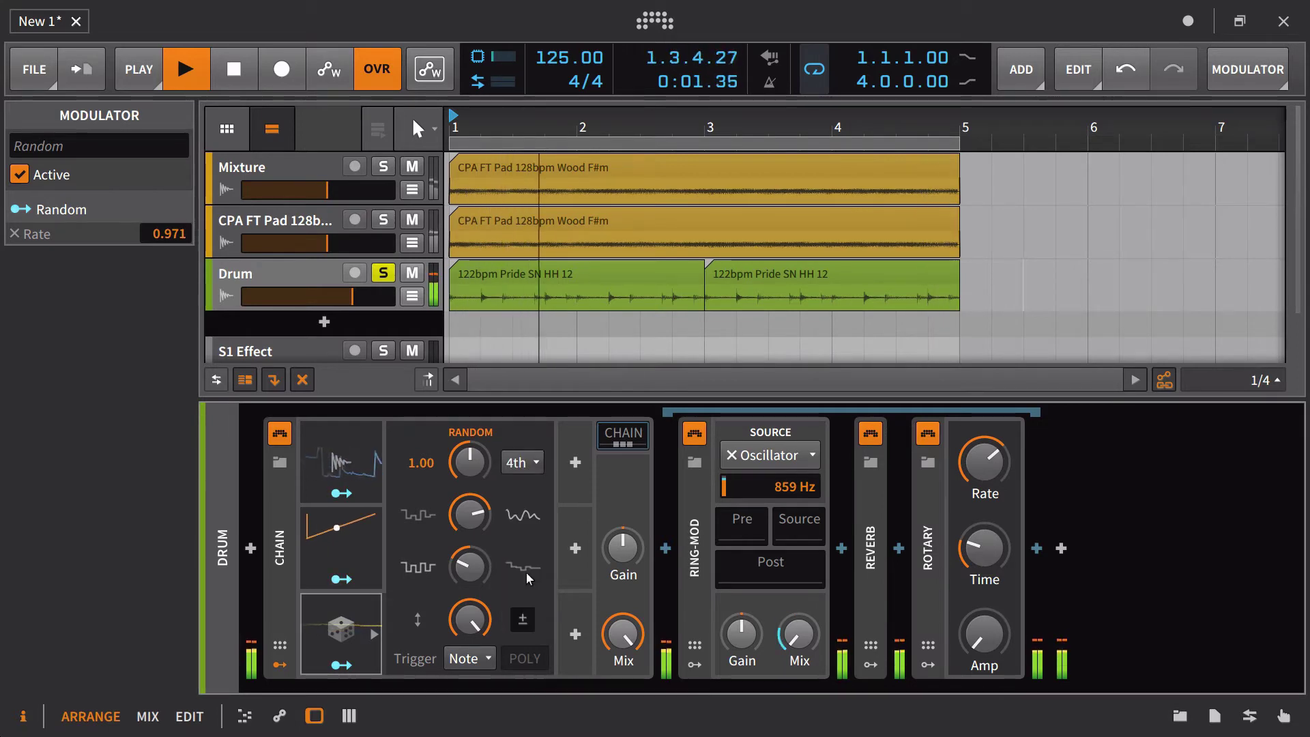
{"action": "left_click_drag", "start_coordinate": [470, 566], "coordinate": [469, 576]}
{"action": "left_click_drag", "start_coordinate": [469, 514], "coordinate": [469, 508]}
{"action": "left_click_drag", "start_coordinate": [469, 566], "coordinate": [470, 604]}
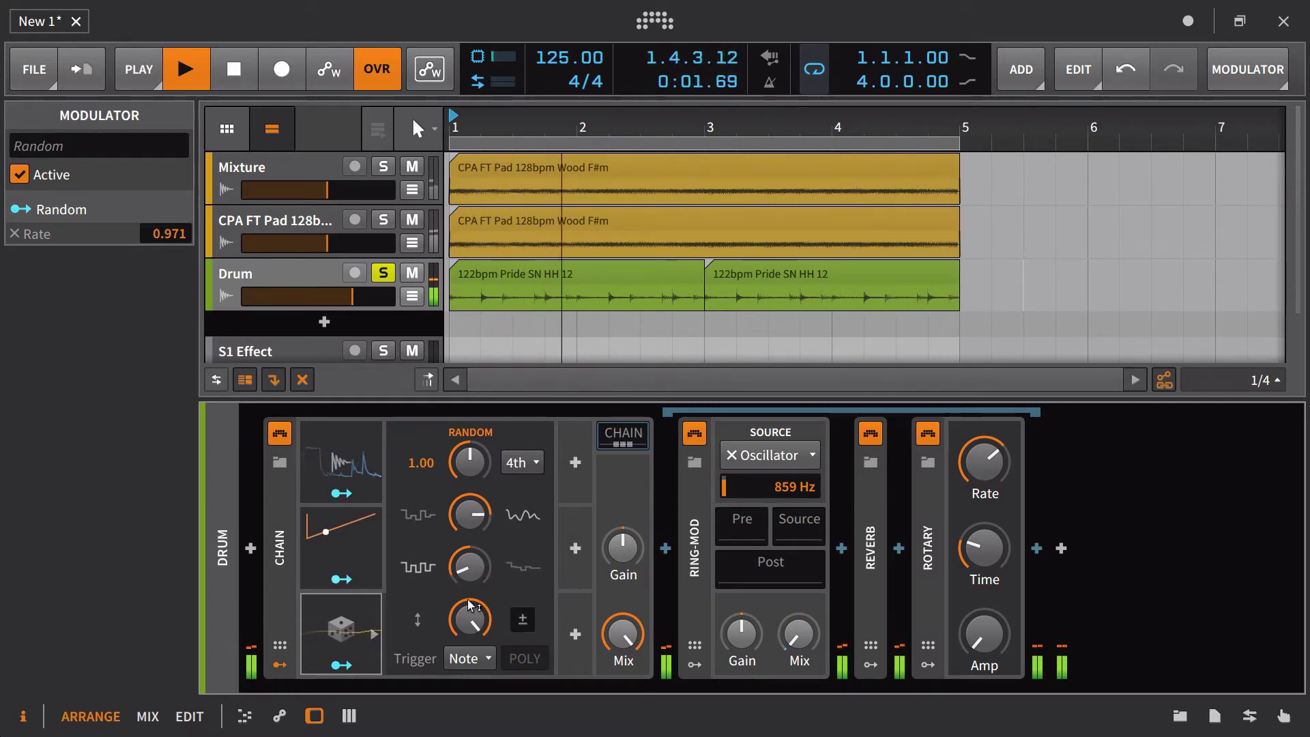
Lower the LFO's rate to 0.27 bar and set the Random modulator's modulation amount on that Rate to 1.389
{"action": "left_click", "coordinate": [354, 528]}
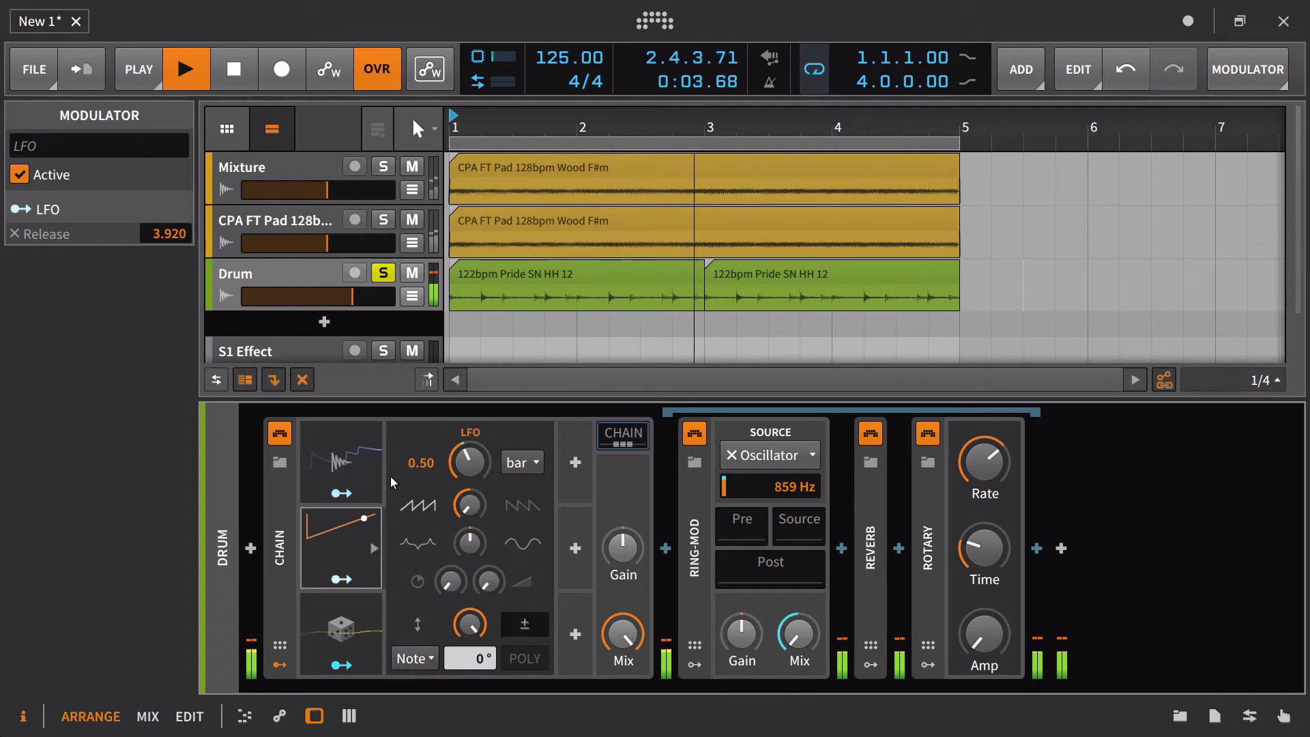
{"action": "left_click", "coordinate": [341, 664]}
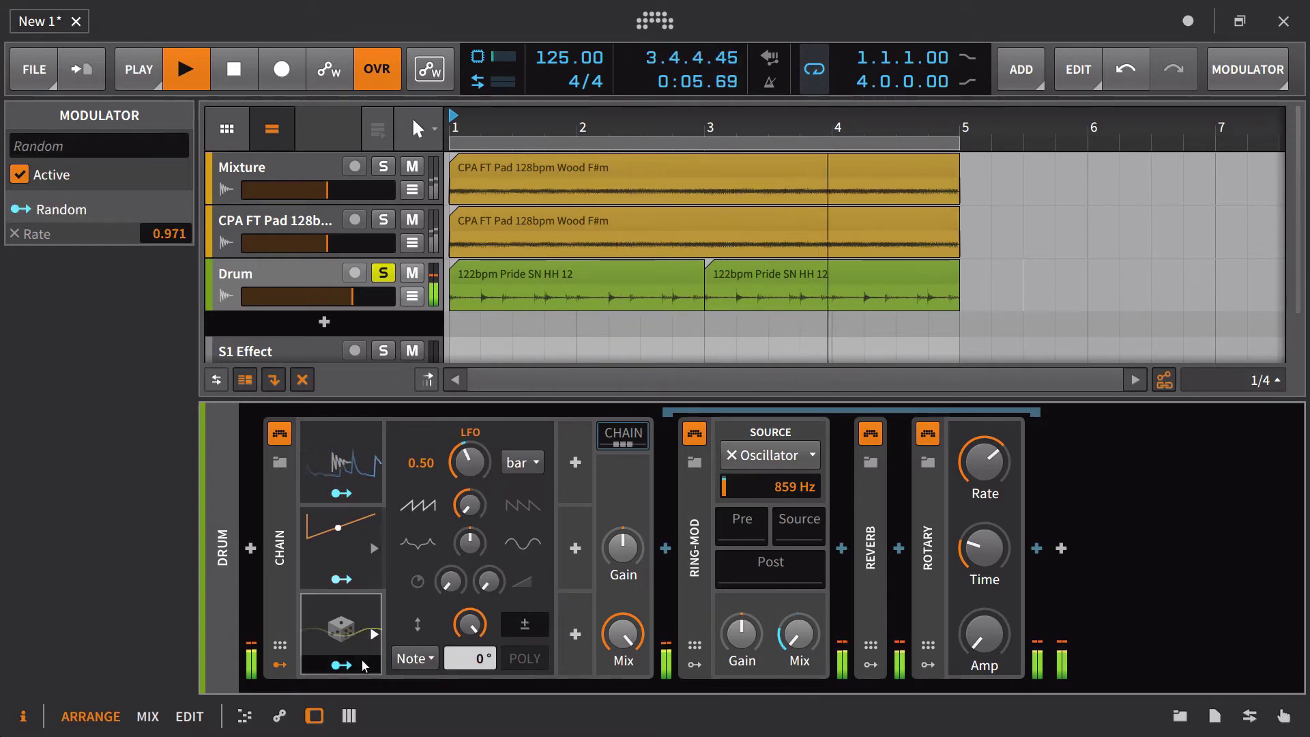
{"action": "left_click_drag", "start_coordinate": [469, 462], "coordinate": [470, 442]}
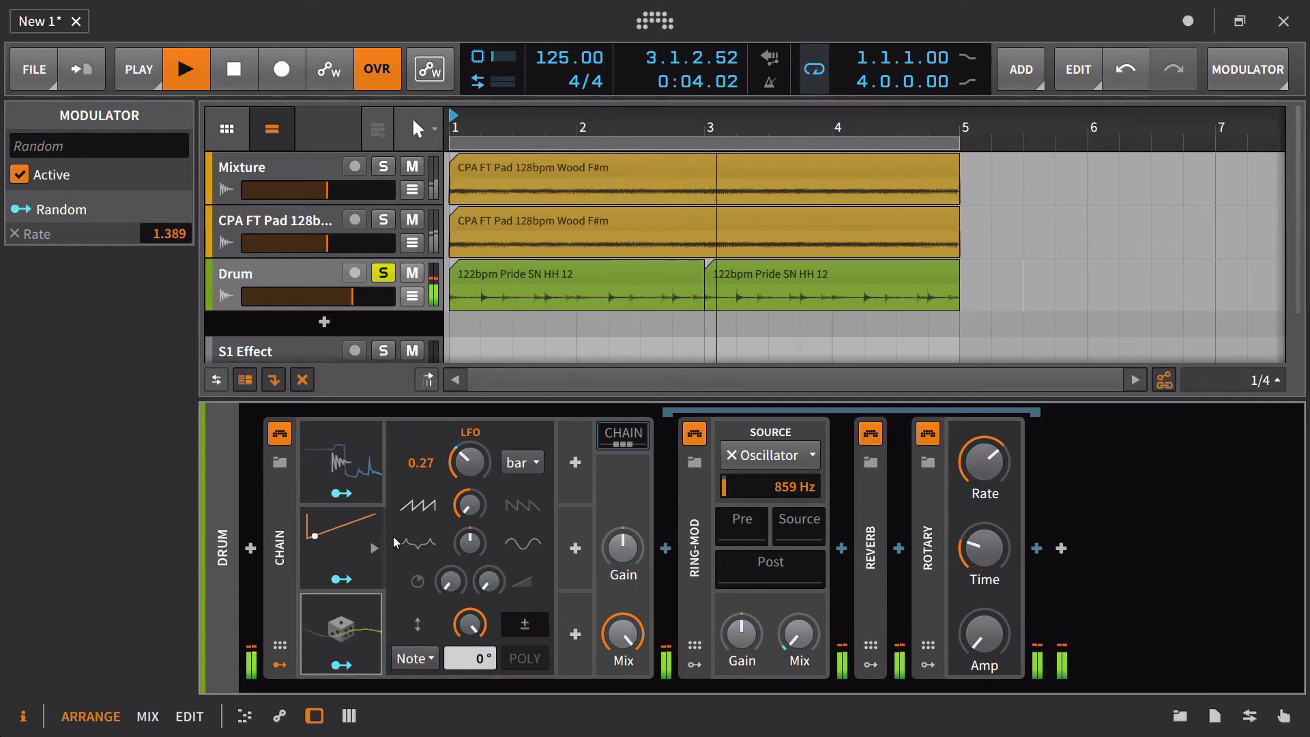
Show the Envelope Follower's settings, collapse the Ring-Mod device and expand the Reverb device
{"action": "left_click", "coordinate": [356, 445]}
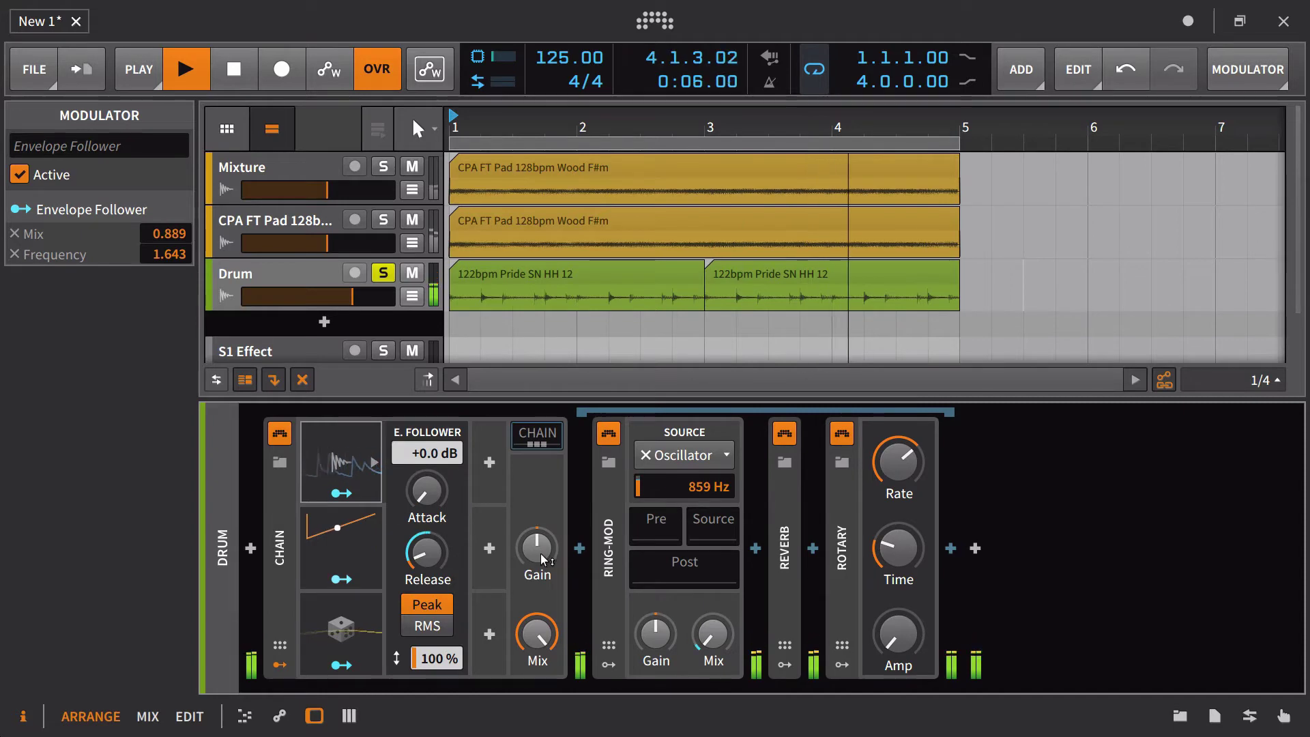
{"action": "double_click", "coordinate": [608, 576]}
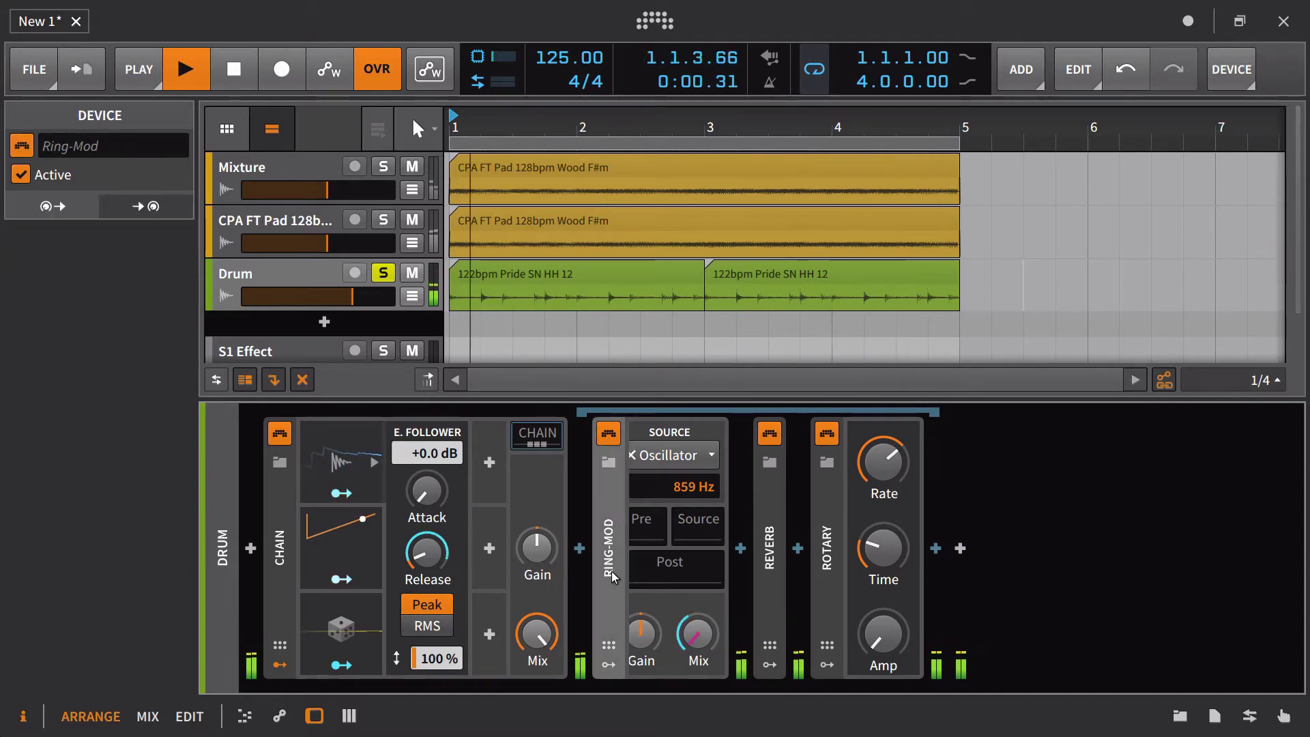
{"action": "double_click", "coordinate": [671, 556]}
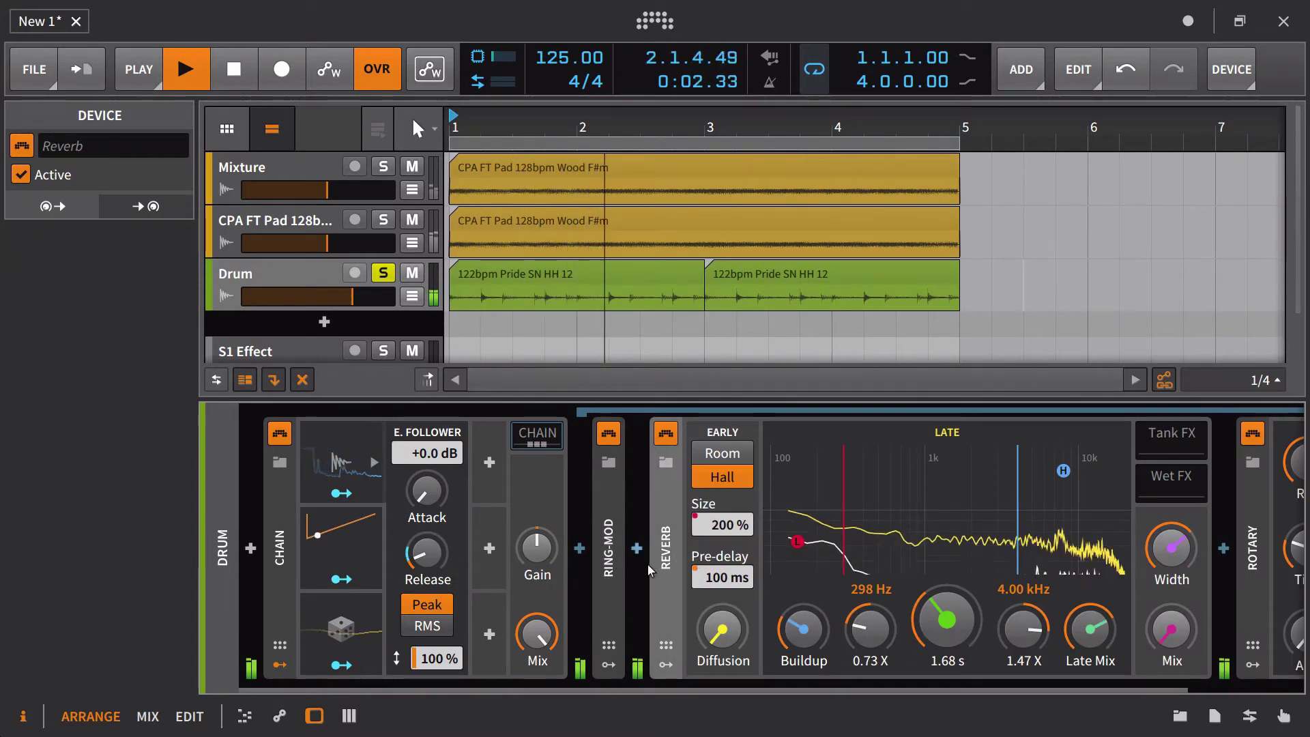
Map the Envelope Follower to the Reverb's Mix with an amount of 0.426 and to the Rotary's Amp with 0.911
{"action": "left_click", "coordinate": [341, 493]}
{"action": "left_click_drag", "start_coordinate": [1170, 629], "coordinate": [1178, 573]}
{"action": "scroll", "coordinate": [982, 607], "scroll_direction": "right", "scroll_amount": 3}
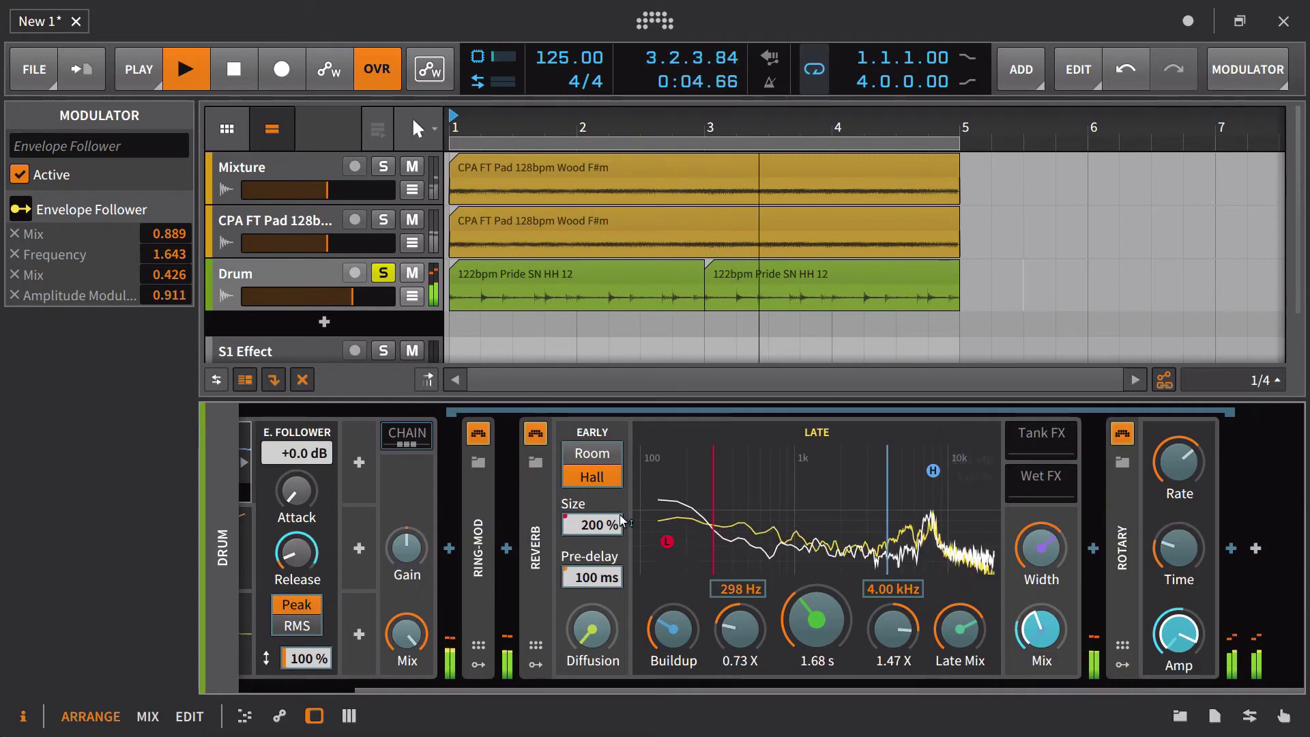
{"action": "scroll", "coordinate": [1050, 565], "scroll_direction": "up", "scroll_amount": 3}
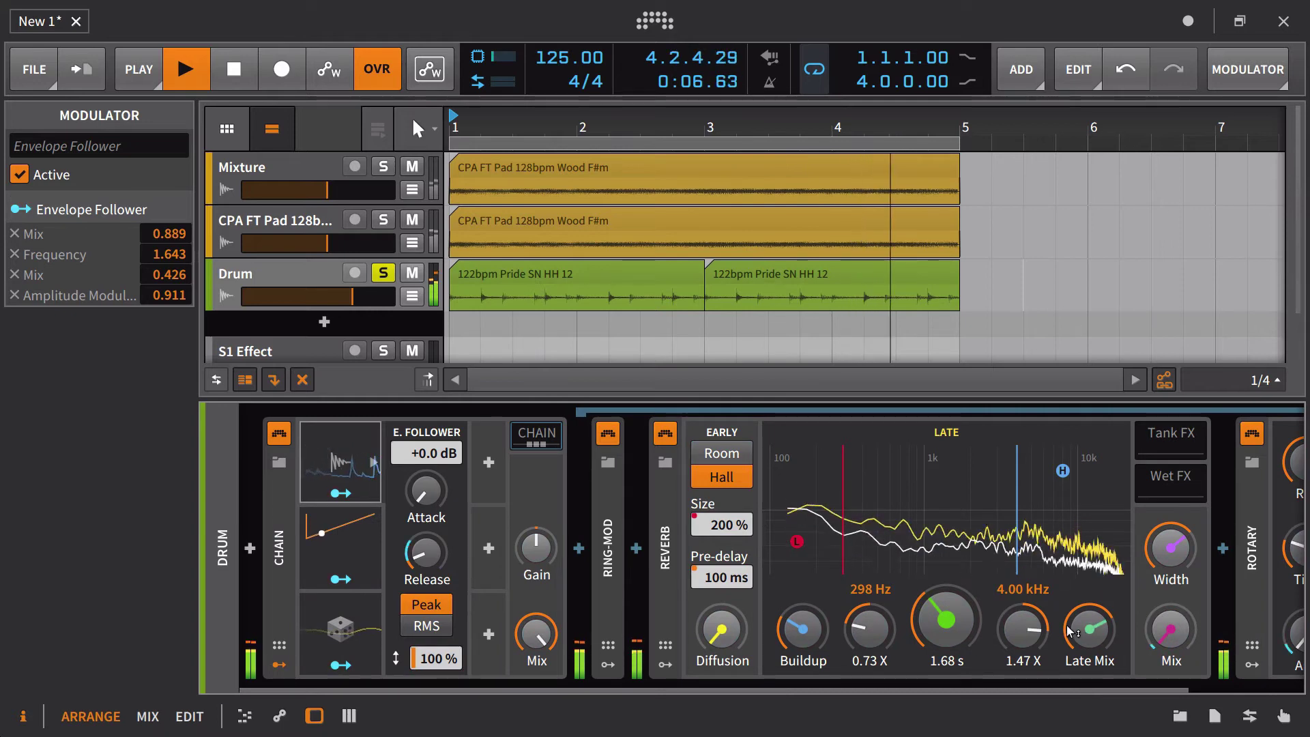
{"action": "scroll", "coordinate": [1084, 680], "scroll_direction": "down", "scroll_amount": 3}
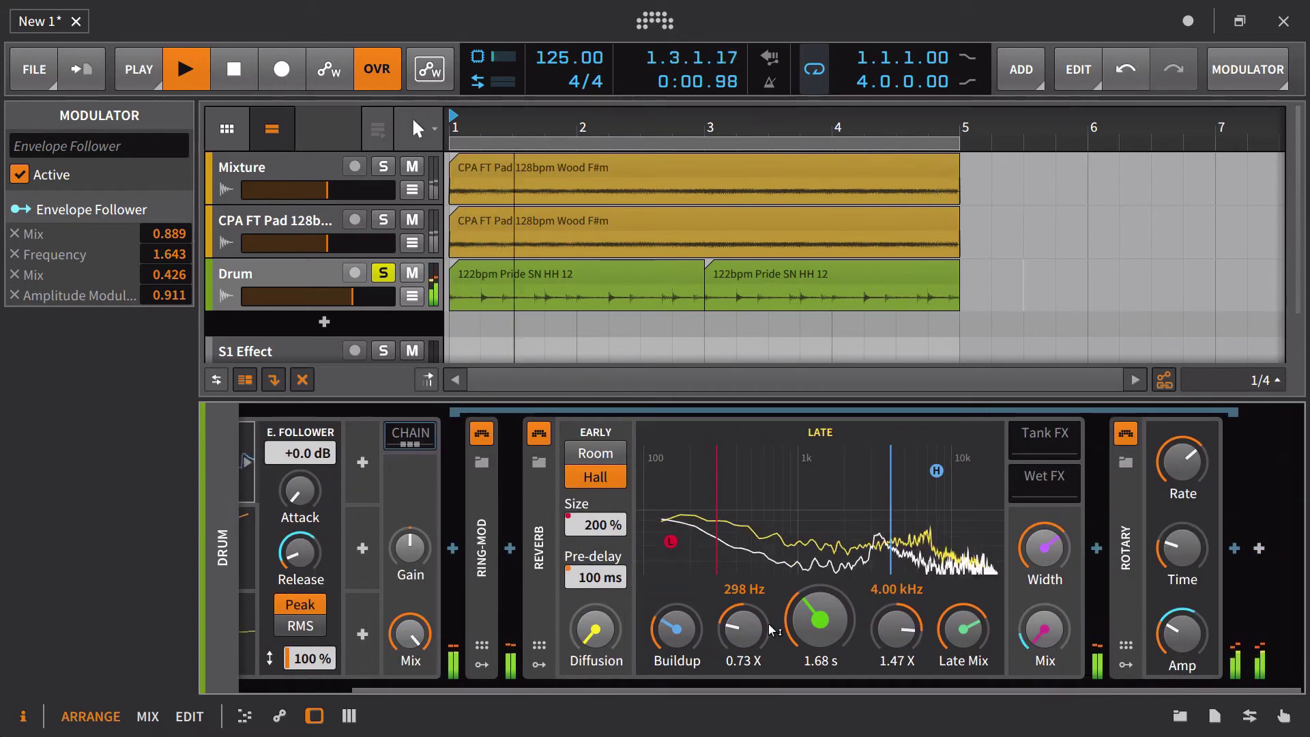
{"action": "scroll", "coordinate": [771, 546], "scroll_direction": "up", "scroll_amount": 3}
{"action": "left_click", "coordinate": [343, 539]}
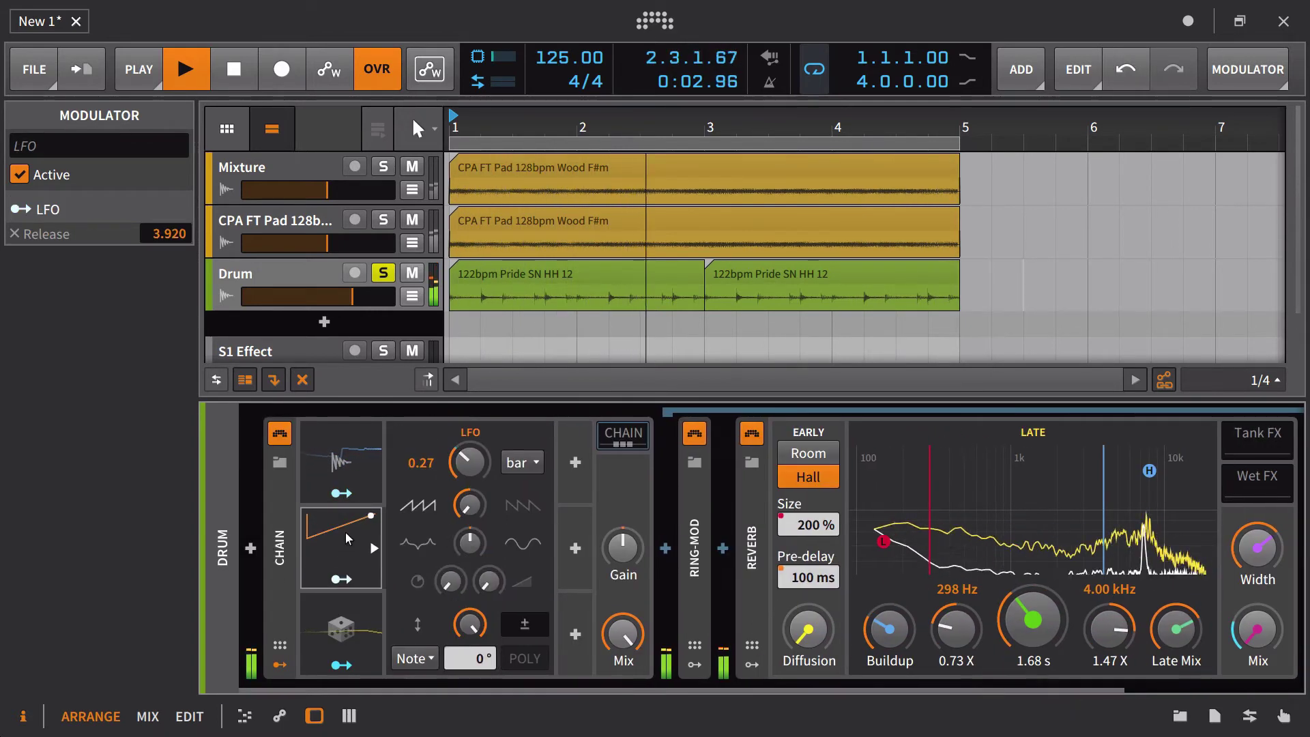
{"action": "left_click", "coordinate": [343, 535]}
{"action": "left_click", "coordinate": [346, 470]}
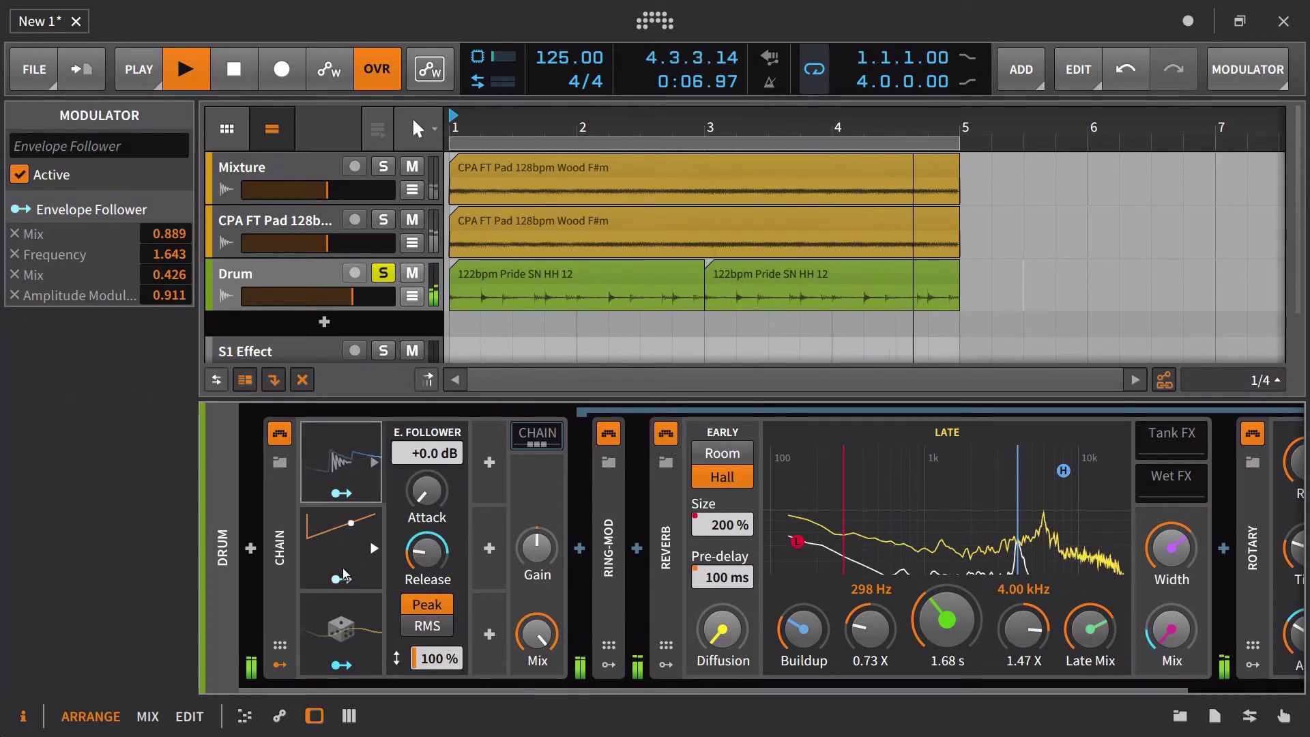
{"action": "left_click", "coordinate": [342, 551]}
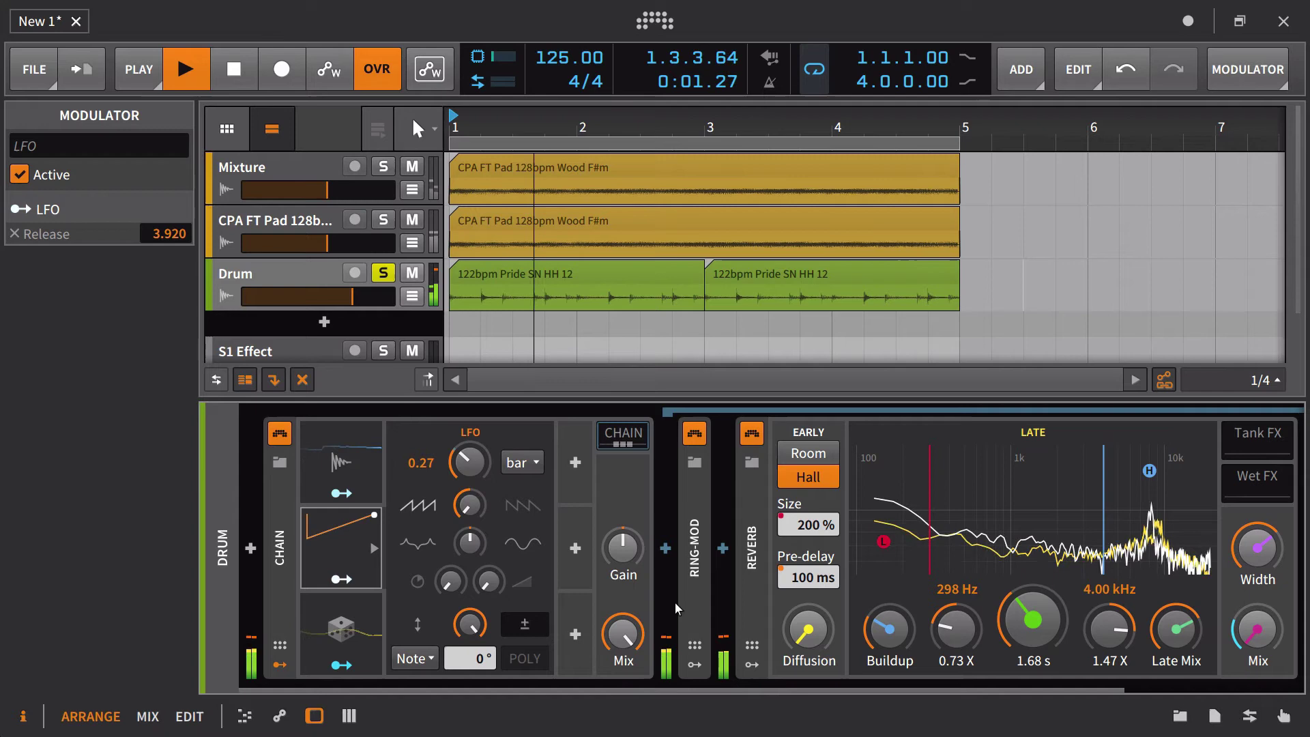
Lower the Drum track's Chain Mix and raise its Gain slightly
{"action": "left_click_drag", "start_coordinate": [623, 633], "coordinate": [623, 690]}
{"action": "left_click_drag", "start_coordinate": [623, 603], "coordinate": [623, 618]}
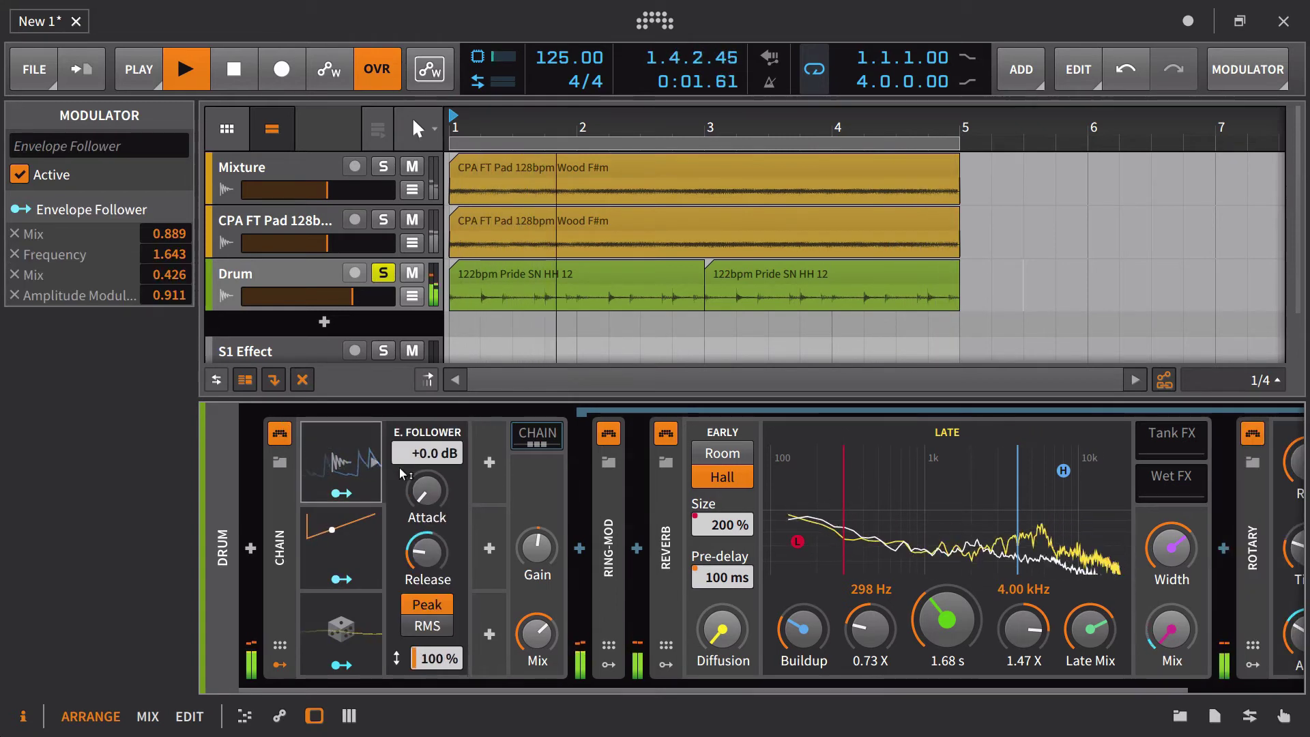
Raise the Envelope Follower's release slightly and set its attack to about 1.931 ms
{"action": "left_click_drag", "start_coordinate": [428, 554], "coordinate": [428, 546]}
{"action": "left_click_drag", "start_coordinate": [429, 499], "coordinate": [430, 479]}
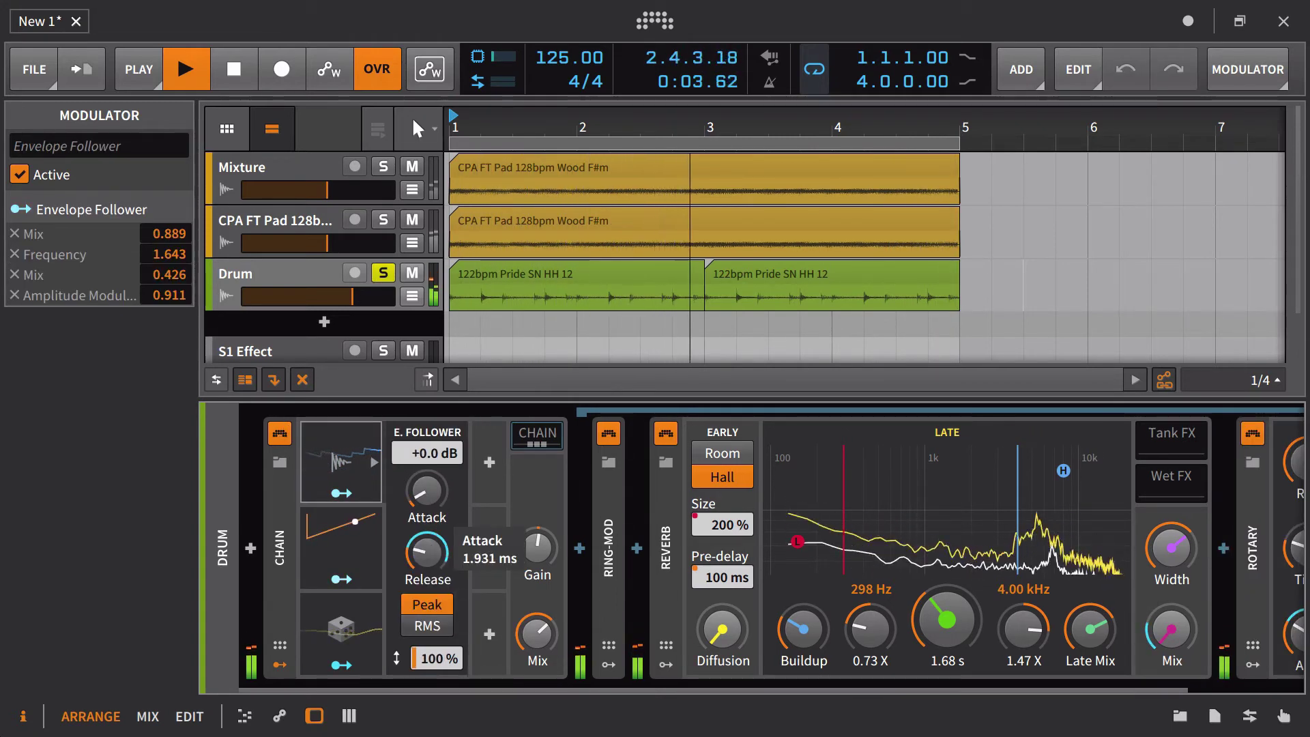
{"action": "mouse_move", "coordinate": [440, 515]}
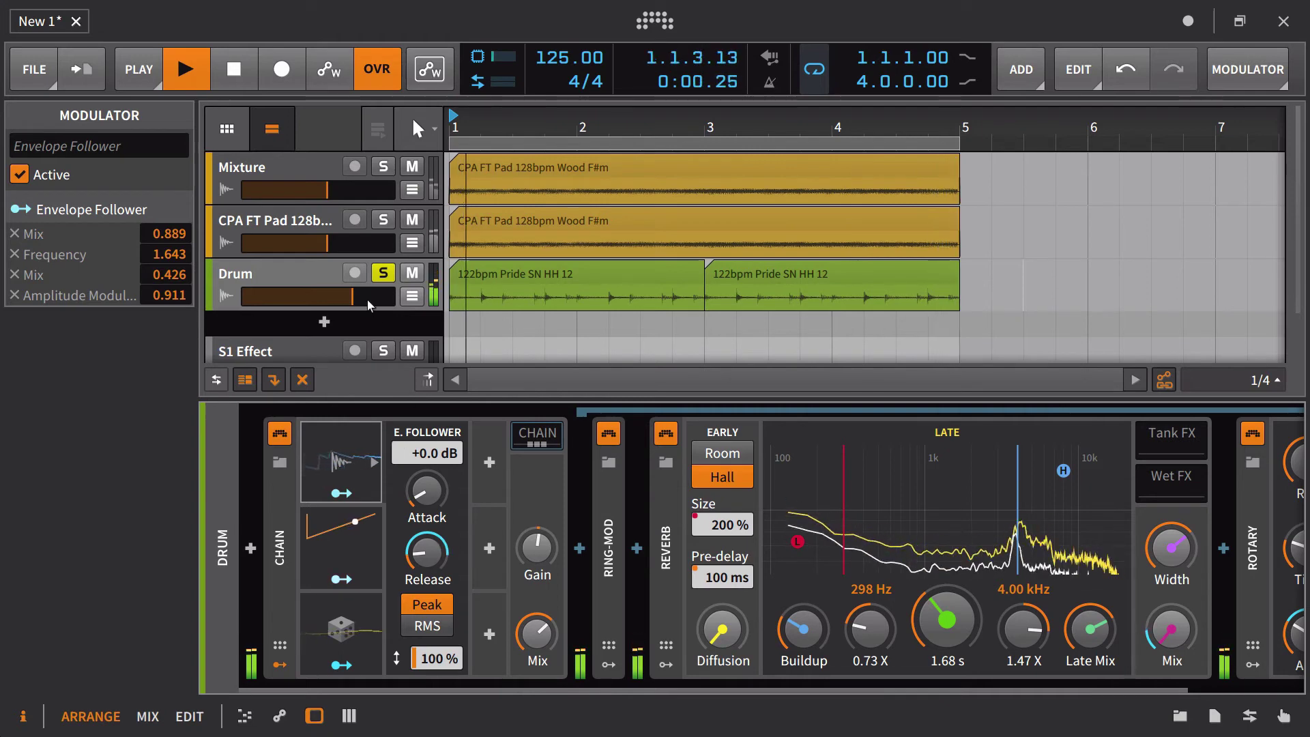
Rebalance the tracks by unsoloing Drum, muting Mixture and slightly raising the CPA FT Pad track's volume
{"action": "left_click", "coordinate": [379, 277]}
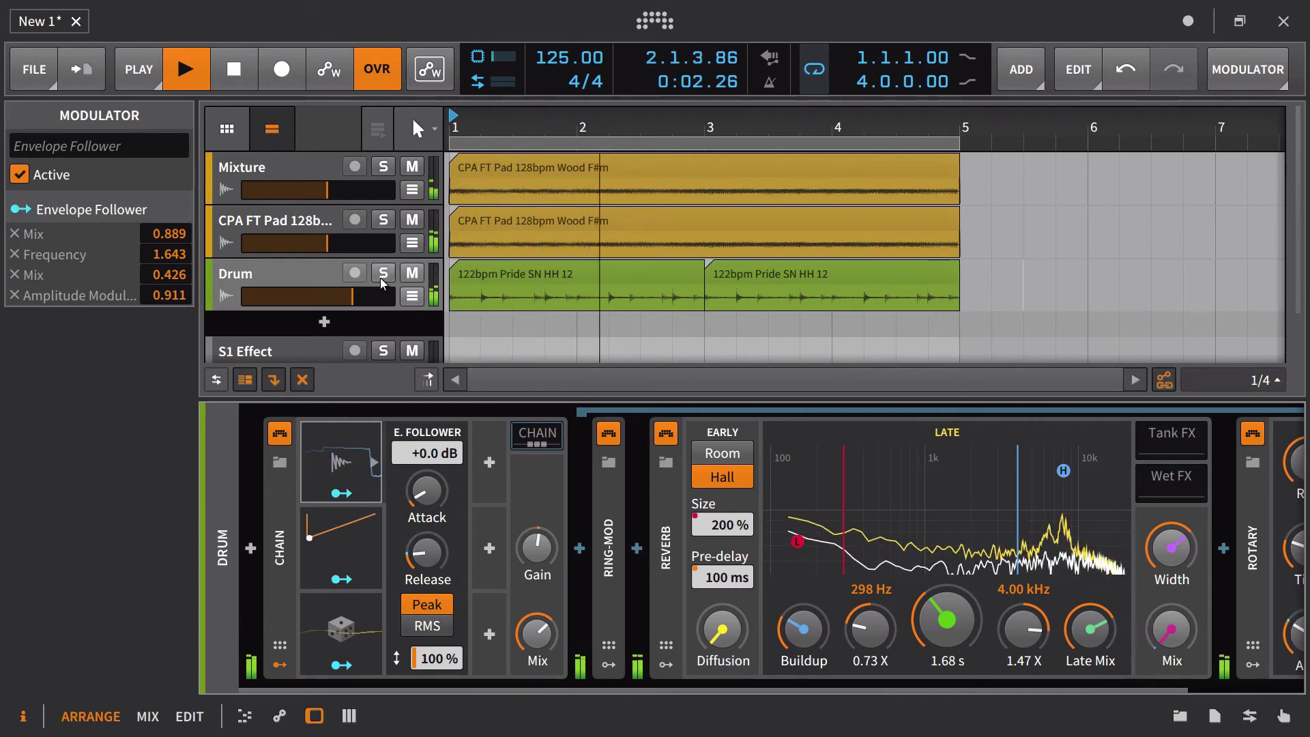
{"action": "left_click", "coordinate": [412, 168]}
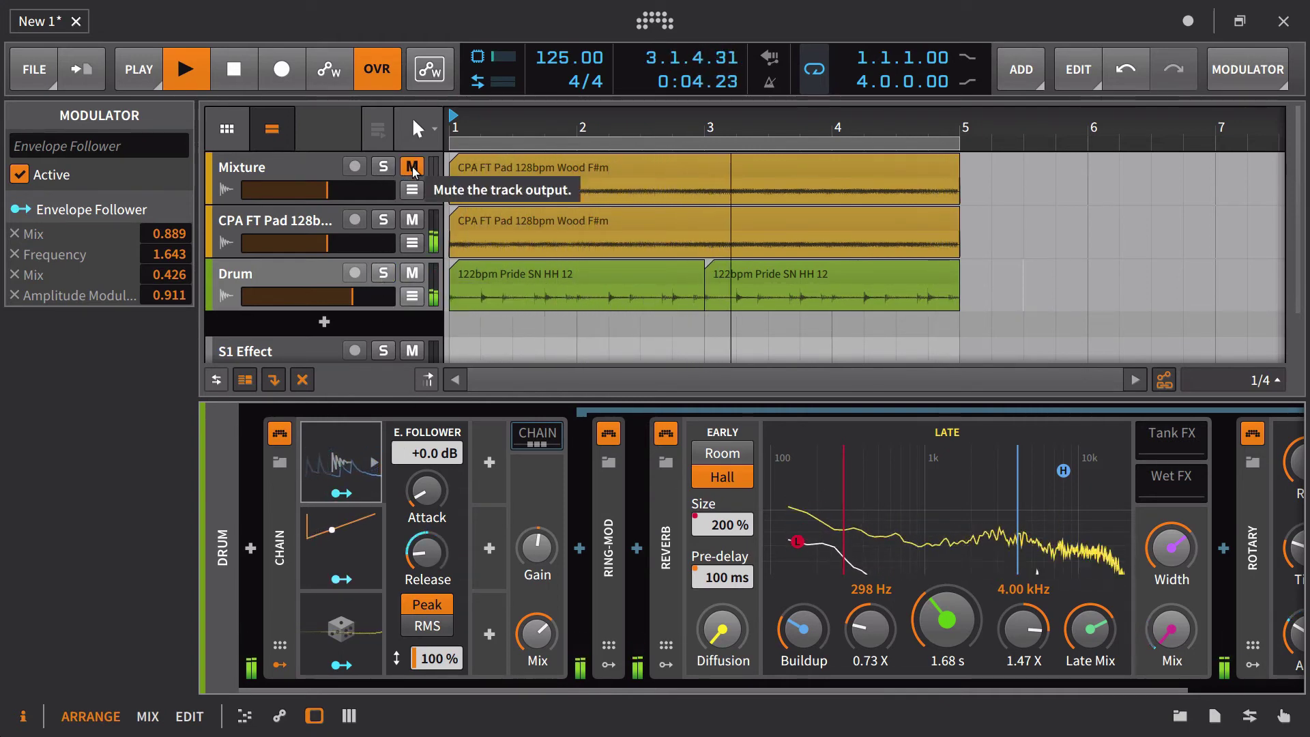
{"action": "left_click_drag", "start_coordinate": [327, 243], "coordinate": [334, 243]}
Lower the Chain's Mix below halfway, raise its Gain further, and stop playback
{"action": "left_click_drag", "start_coordinate": [537, 633], "coordinate": [533, 652]}
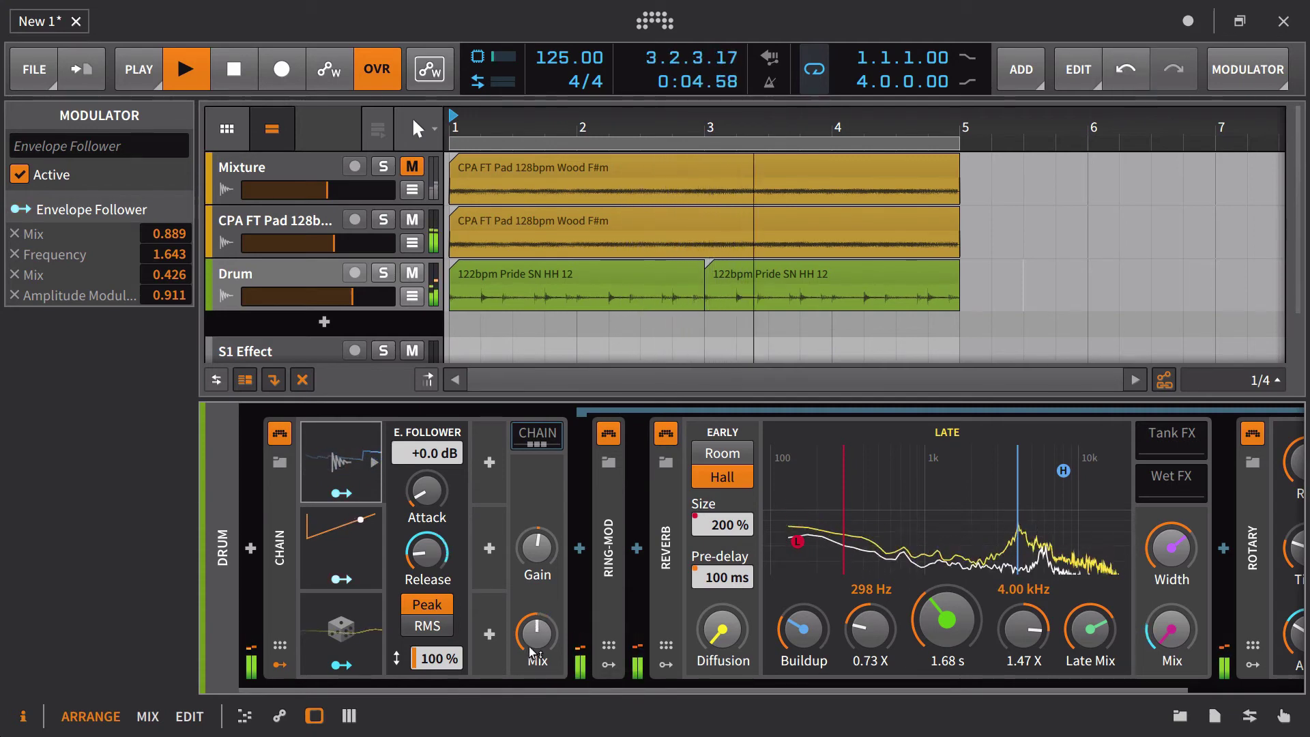
{"action": "left_click_drag", "start_coordinate": [537, 551], "coordinate": [537, 541]}
{"action": "mouse_move", "coordinate": [537, 633]}
{"action": "left_mouse_down"}
{"action": "mouse_move", "coordinate": [538, 650]}
{"action": "mouse_move", "coordinate": [532, 617]}
{"action": "left_mouse_up"}
{"action": "key", "text": "space"}
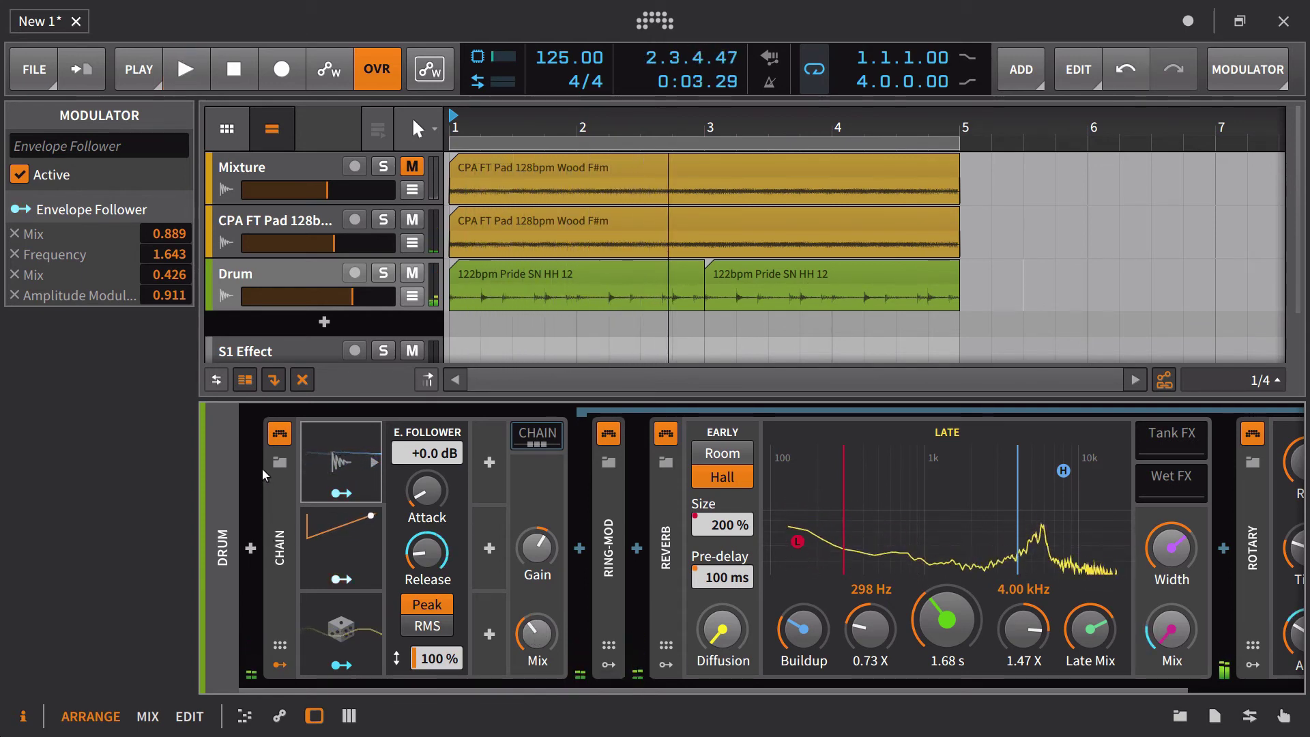
Delete the whole Chain device from the Drum track
{"action": "left_click", "coordinate": [287, 523]}
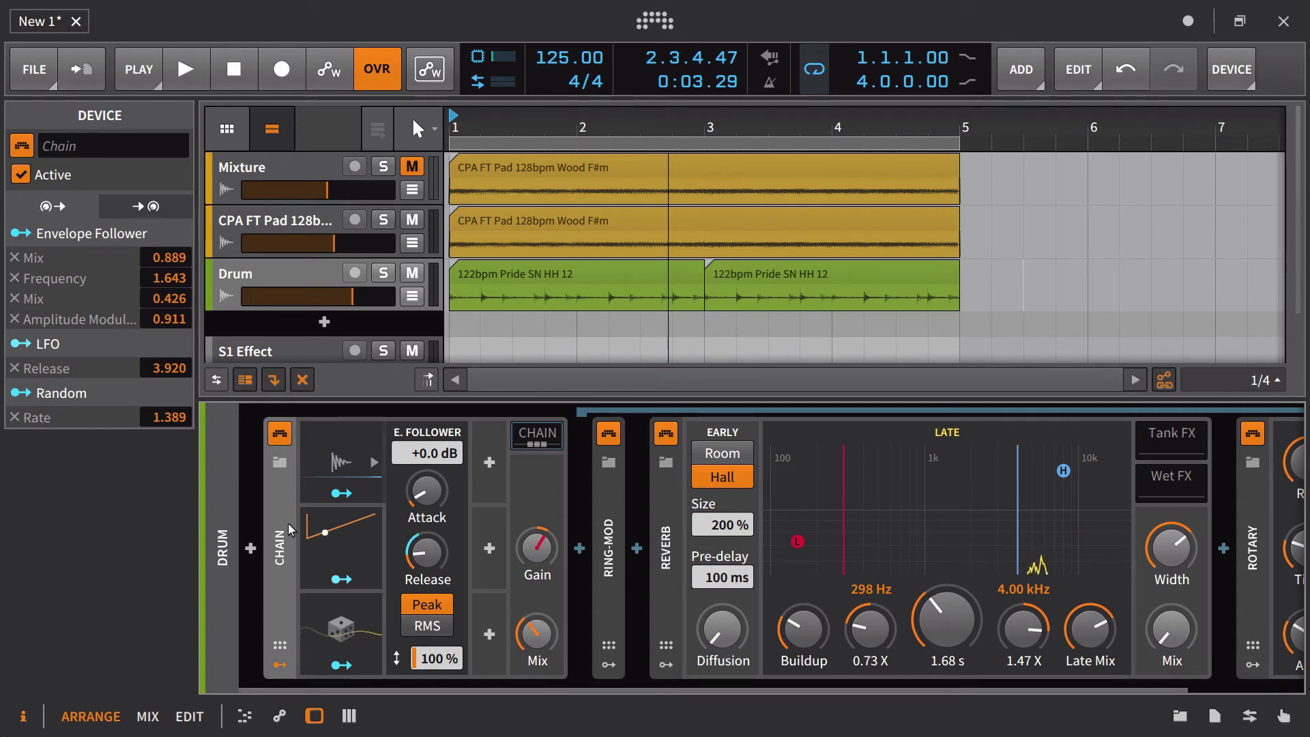
{"action": "key", "text": "Delete"}
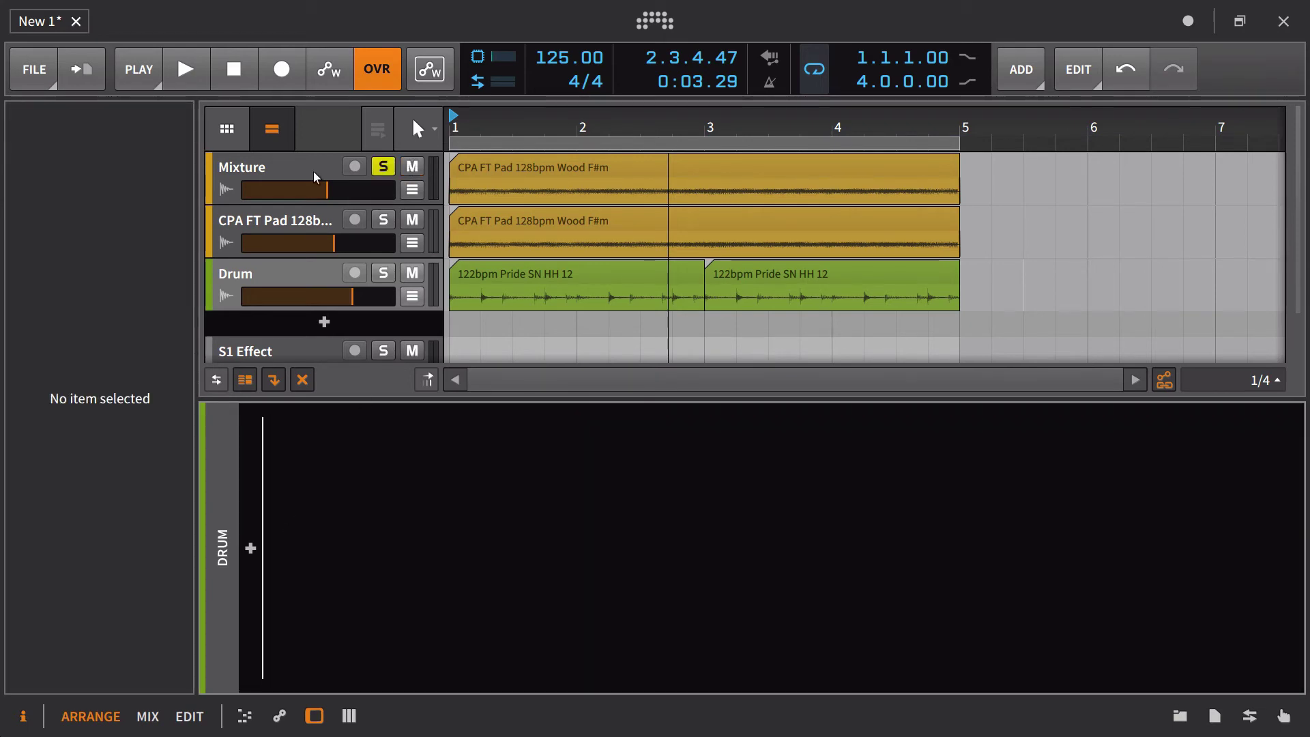
Show the devices of the soloed Mixture track, then expand and deactivate its Chain device
{"action": "left_click", "coordinate": [313, 171]}
{"action": "left_click", "coordinate": [278, 522]}
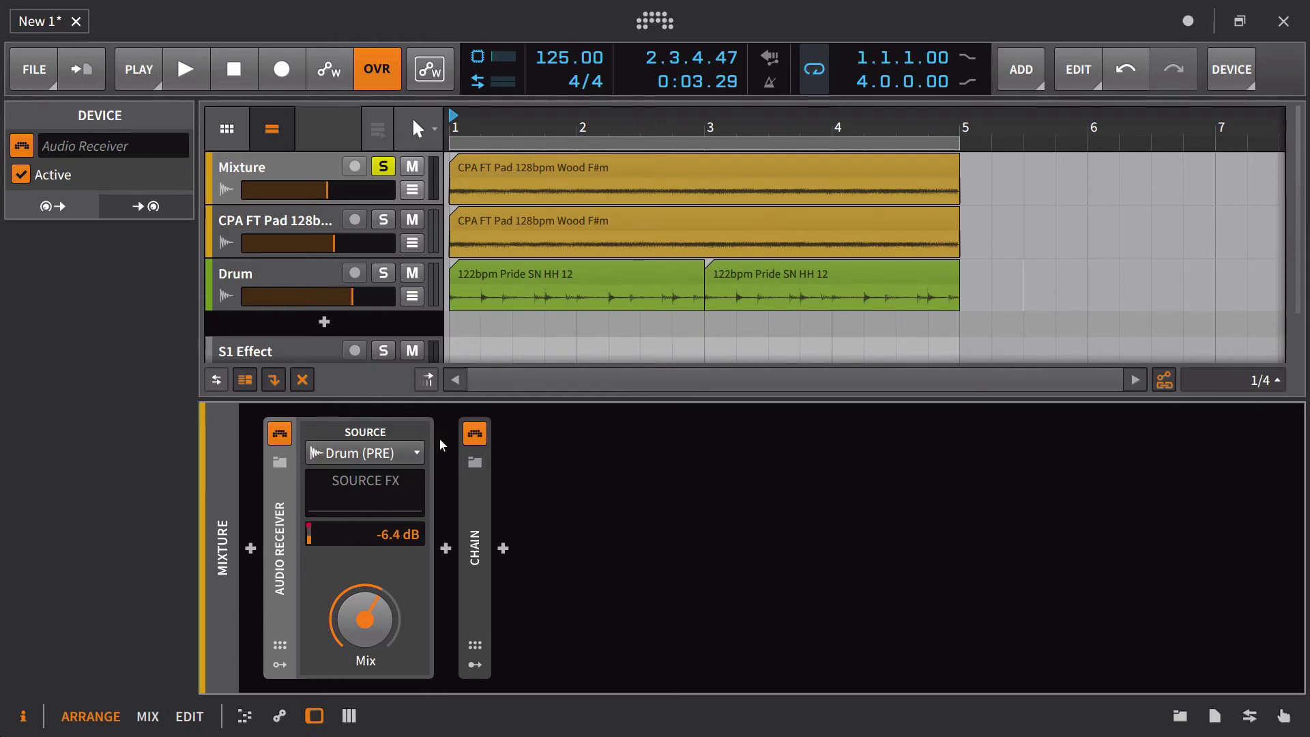
{"action": "left_click", "coordinate": [481, 495]}
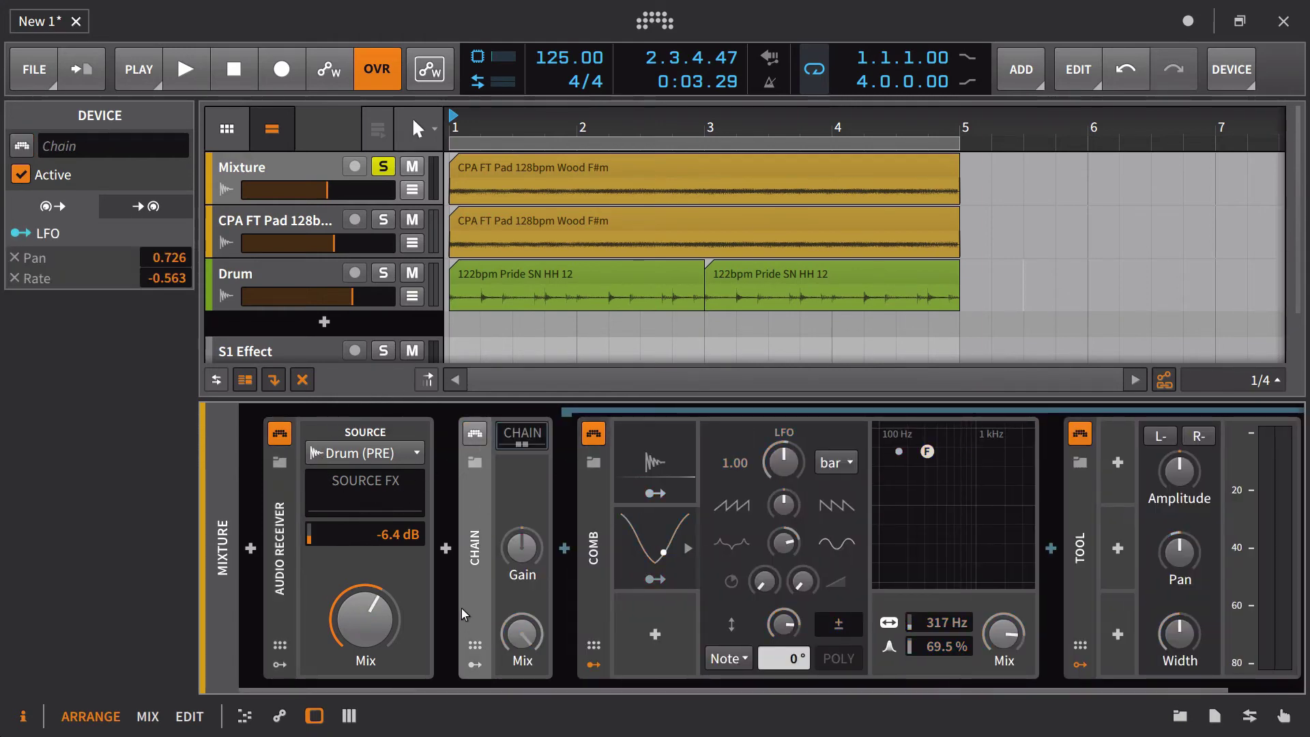
During playback, raise the Audio Receiver's Mix and turn the Mixture track's Chain device back on
{"action": "key", "text": "space"}
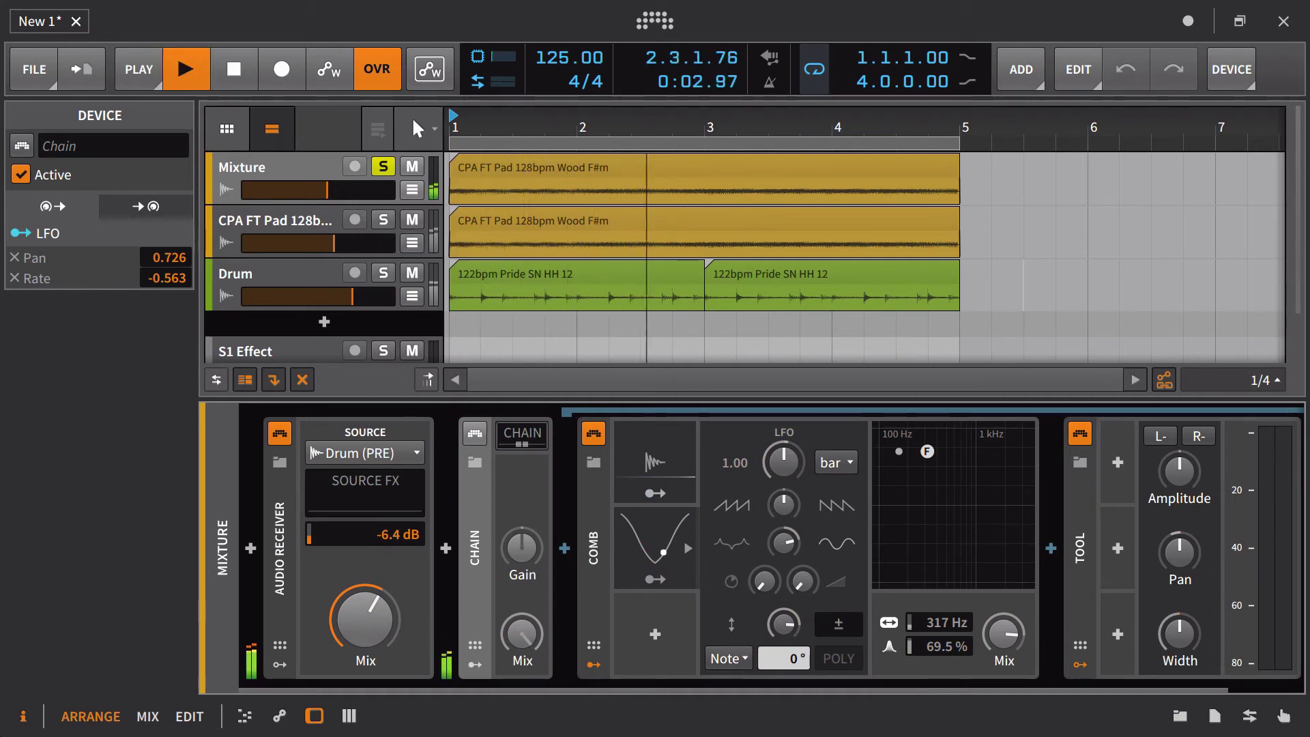
{"action": "mouse_move", "coordinate": [365, 620]}
{"action": "left_mouse_down"}
{"action": "mouse_move", "coordinate": [365, 592]}
{"action": "mouse_move", "coordinate": [365, 625]}
{"action": "mouse_move", "coordinate": [365, 611]}
{"action": "left_mouse_up"}
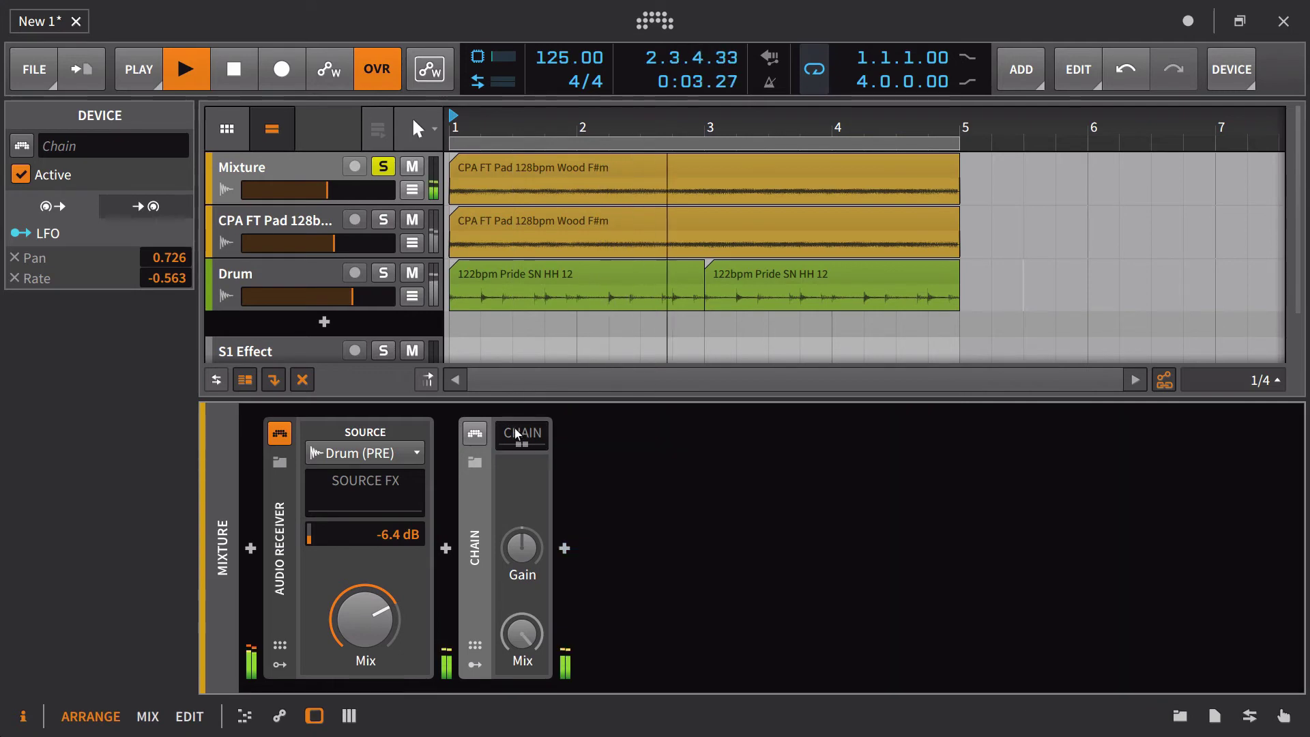
{"action": "left_click", "coordinate": [474, 666]}
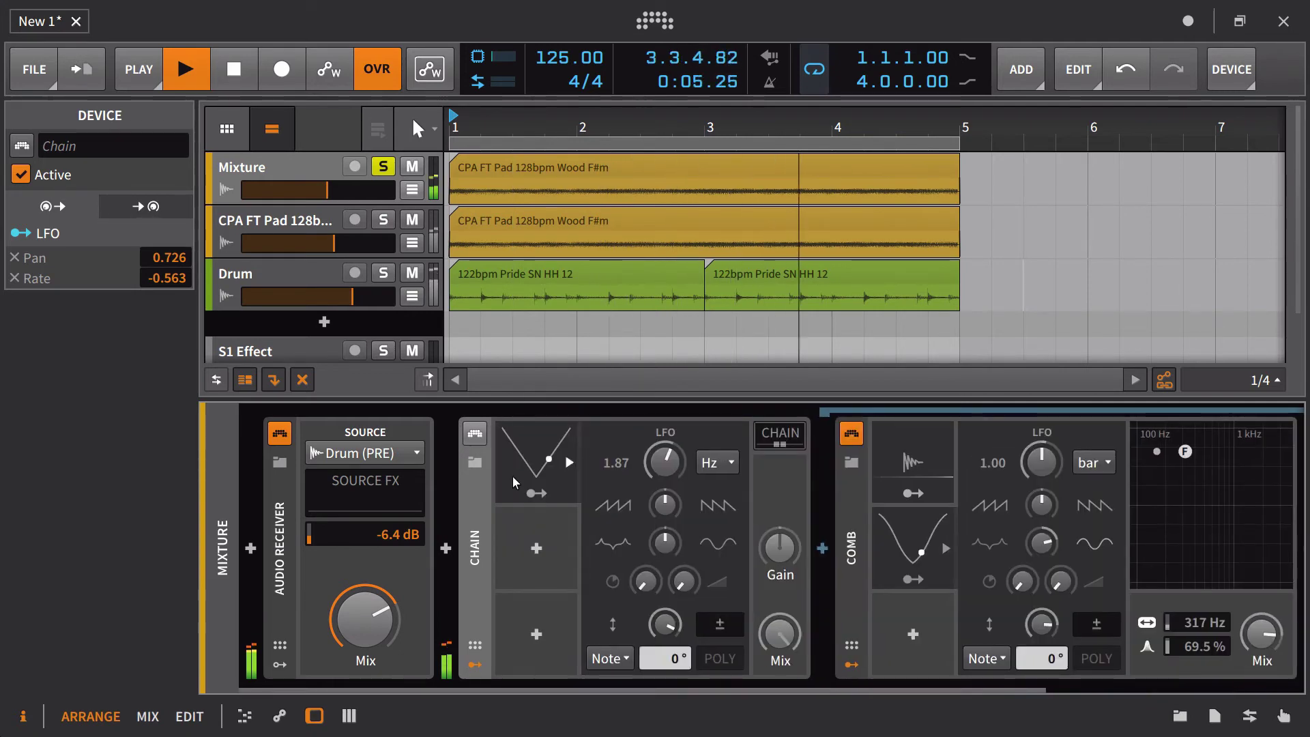
{"action": "left_click", "coordinate": [474, 664]}
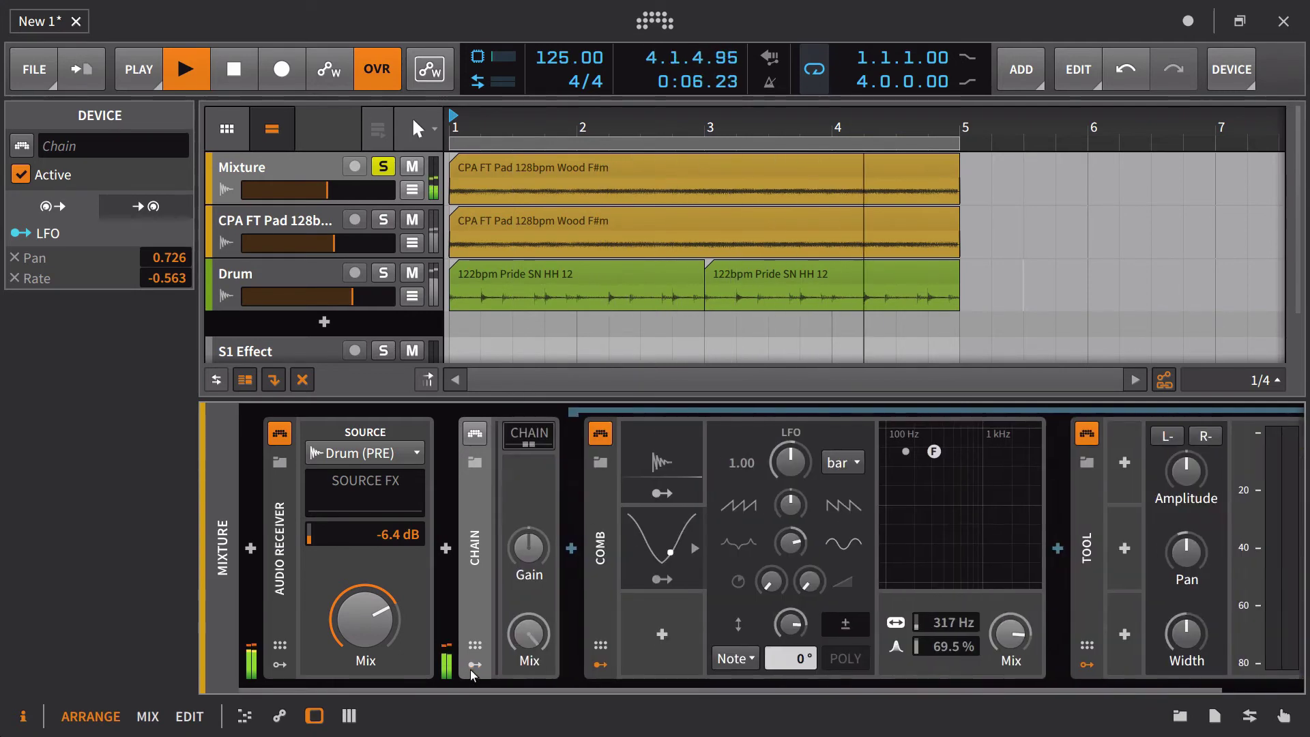
{"action": "left_click", "coordinate": [476, 433]}
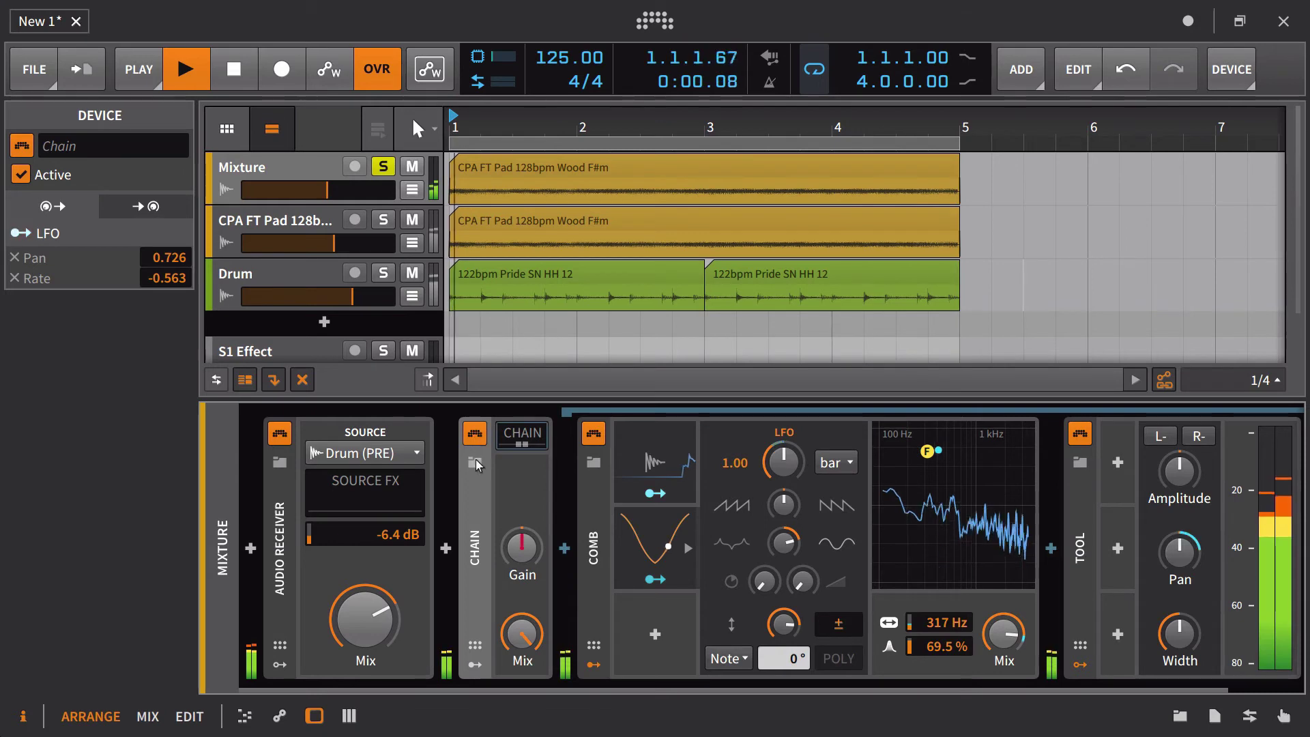
Show the Comb's Envelope Follower settings and raise the Tool device's Width
{"action": "left_click", "coordinate": [640, 434]}
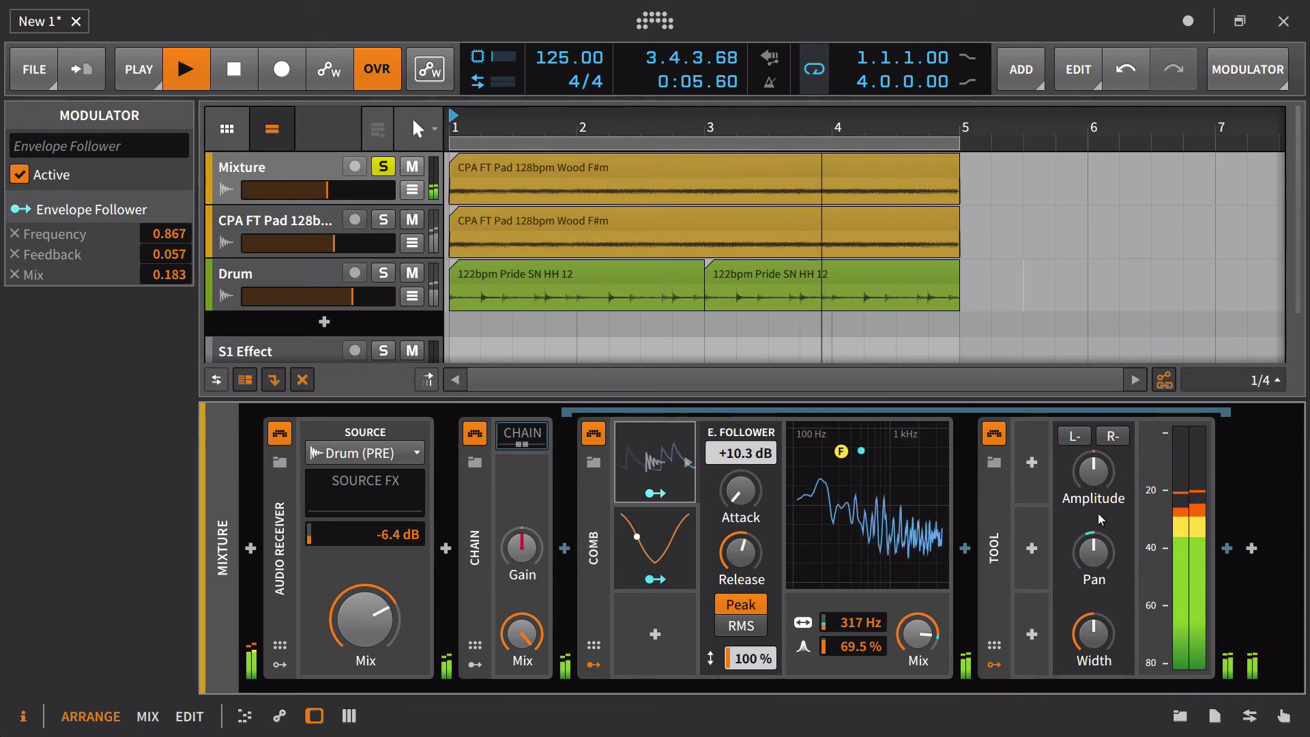
{"action": "left_click_drag", "start_coordinate": [1094, 633], "coordinate": [1093, 613]}
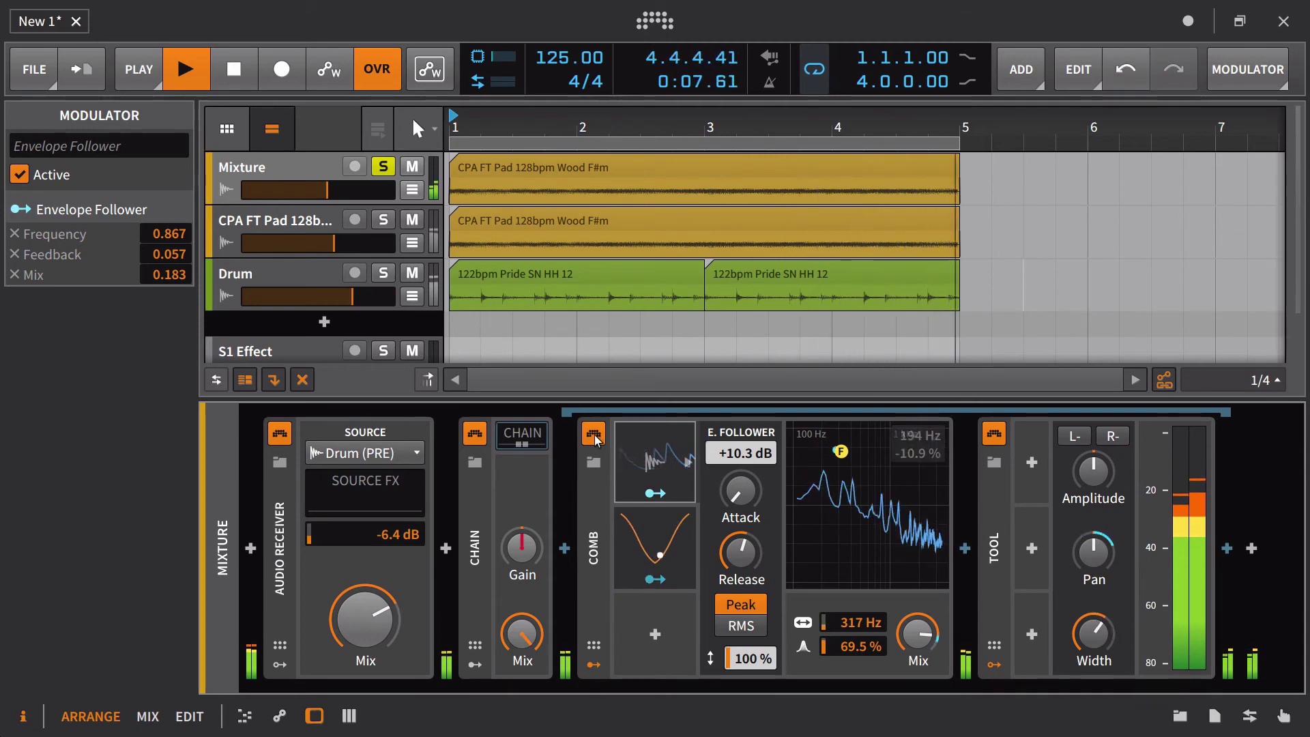
Examine the modulation targets of the Comb's LFO and of the Chain's LFO, leaving the Chain expanded with its modulators shown
{"action": "left_click", "coordinate": [680, 526]}
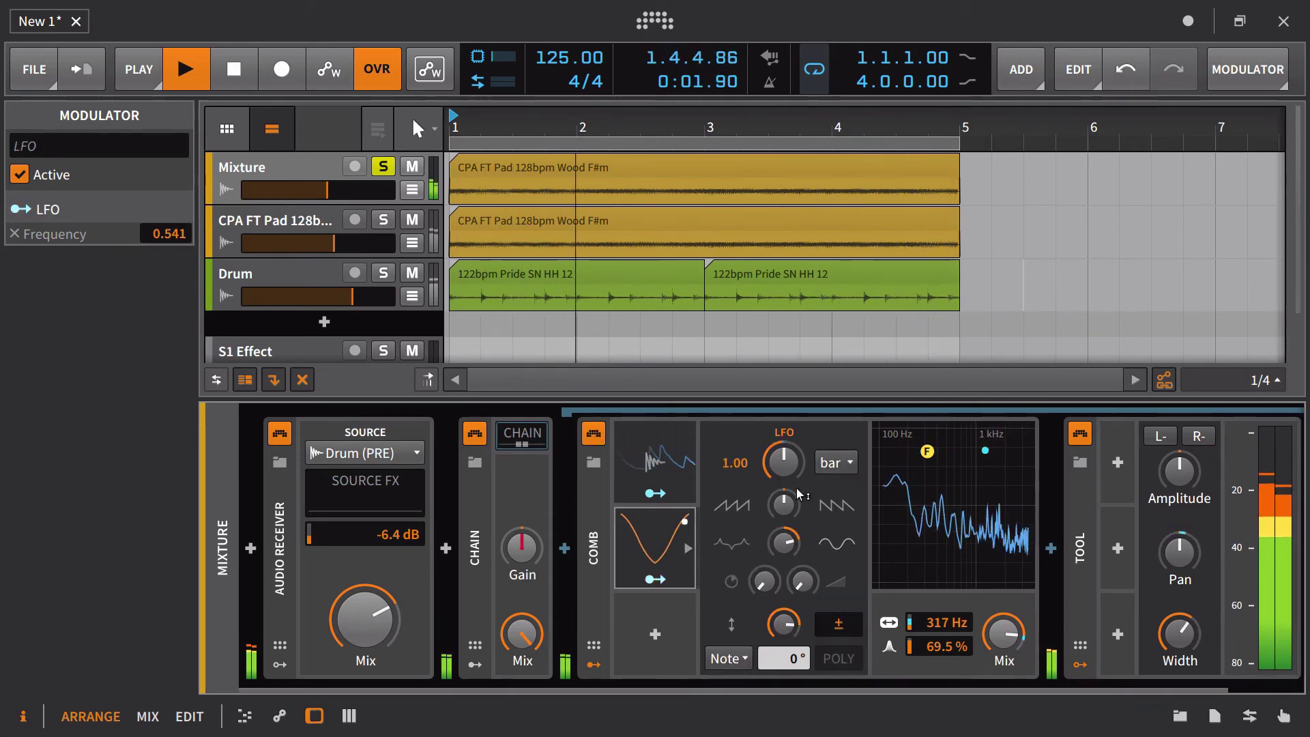
{"action": "left_click", "coordinate": [477, 662]}
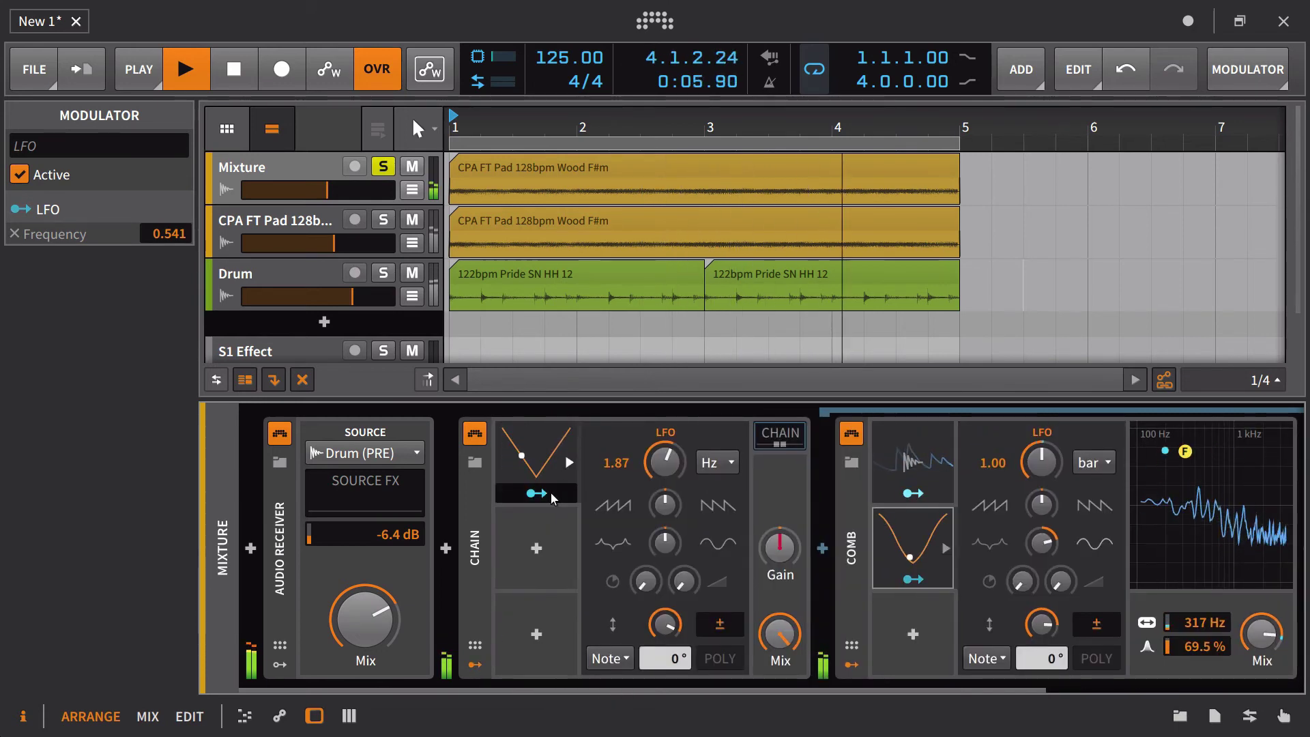
{"action": "left_click", "coordinate": [550, 492]}
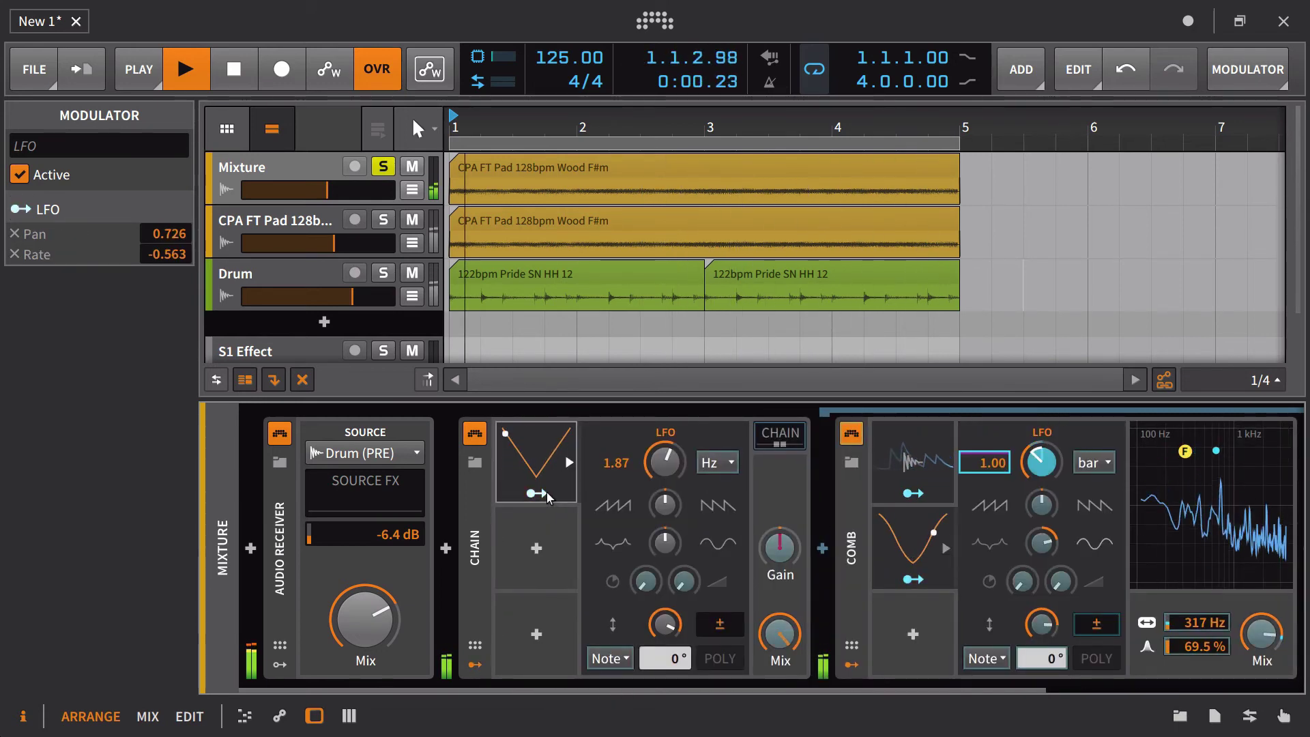
{"action": "double_click", "coordinate": [481, 573]}
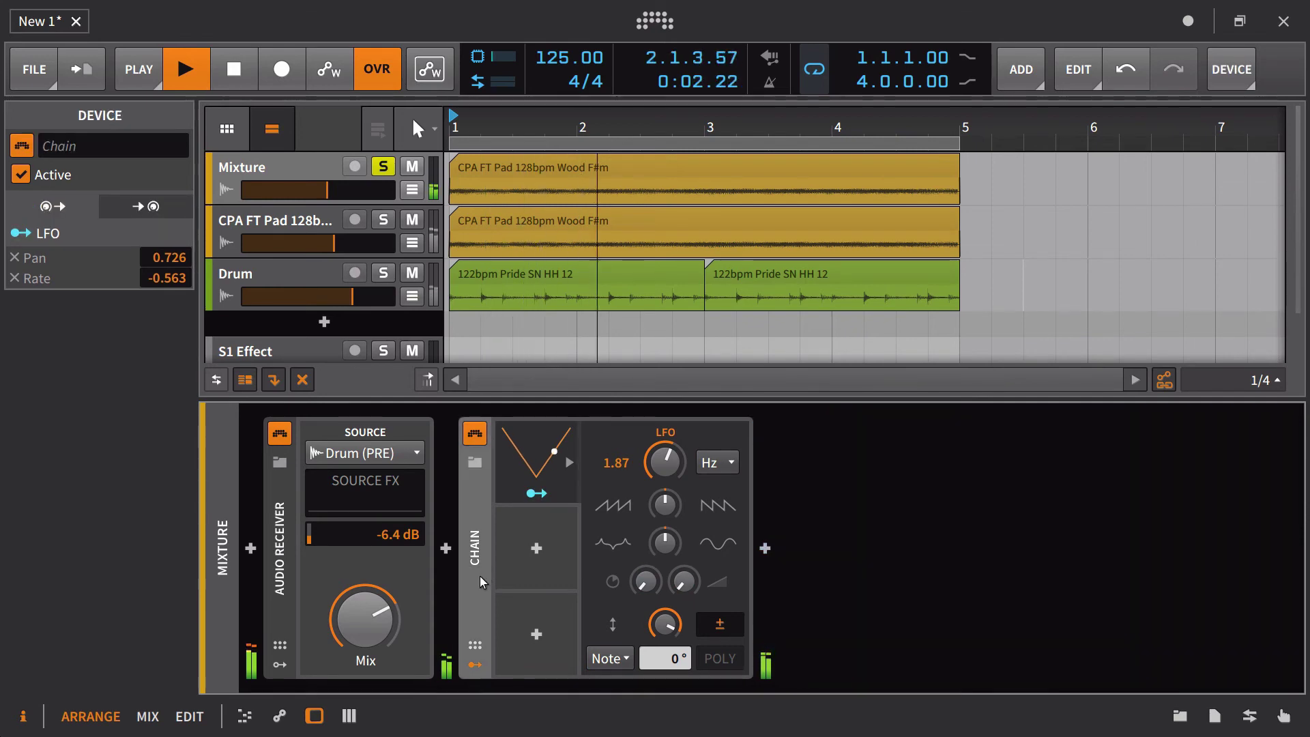
{"action": "left_click", "coordinate": [481, 576]}
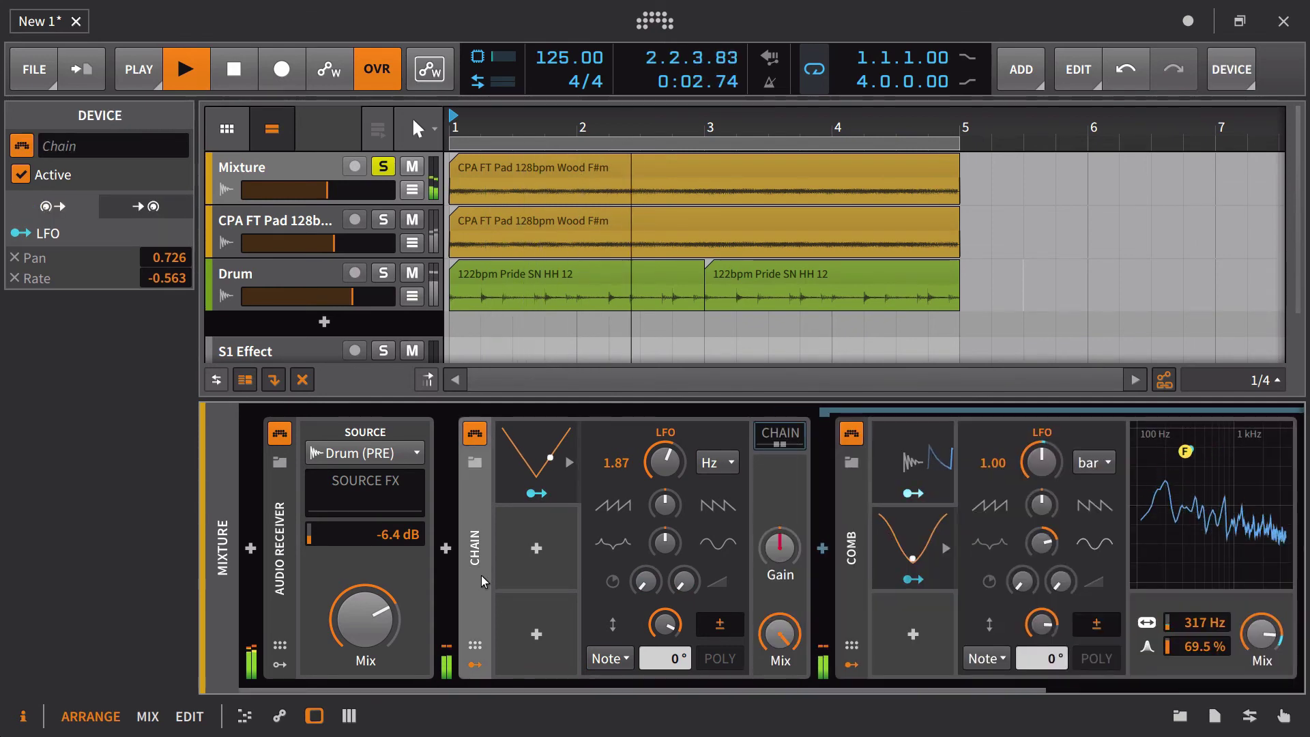
Select the Comb's LFO modulator and lower the Comb's frequency to 220 Hz during playback
{"action": "left_click", "coordinate": [918, 536]}
{"action": "scroll", "coordinate": [875, 624], "scroll_direction": "down", "scroll_amount": 5}
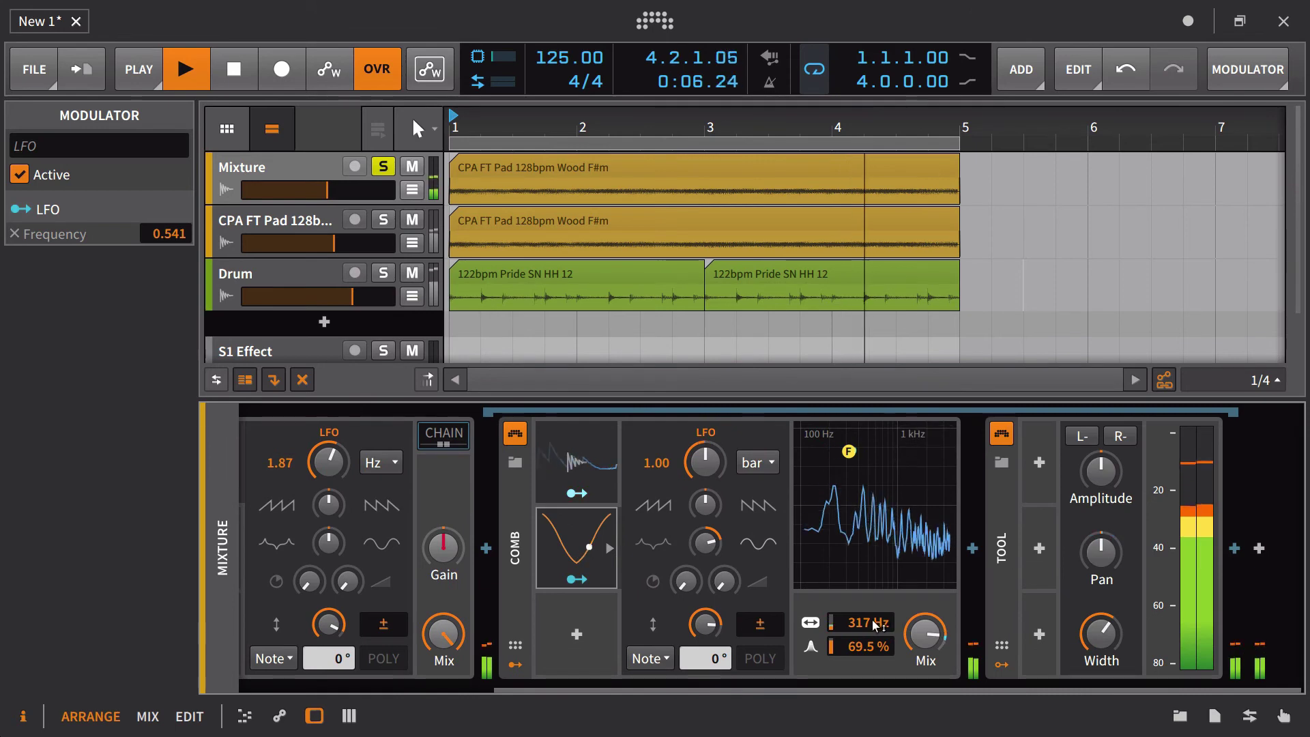
{"action": "left_click_drag", "start_coordinate": [875, 624], "coordinate": [875, 653]}
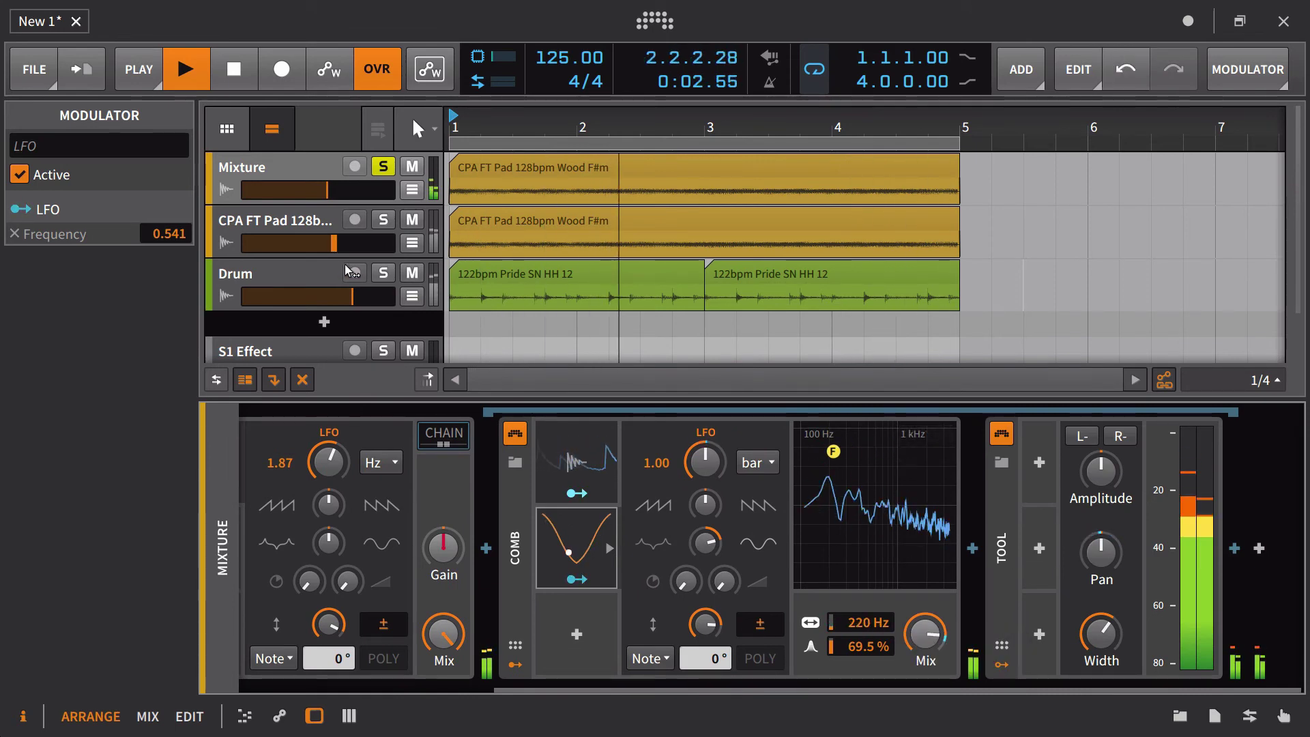
Select the Drum track and solo the CPA FT Pad and Drum tracks alongside the Mixture track
{"action": "left_click", "coordinate": [311, 276]}
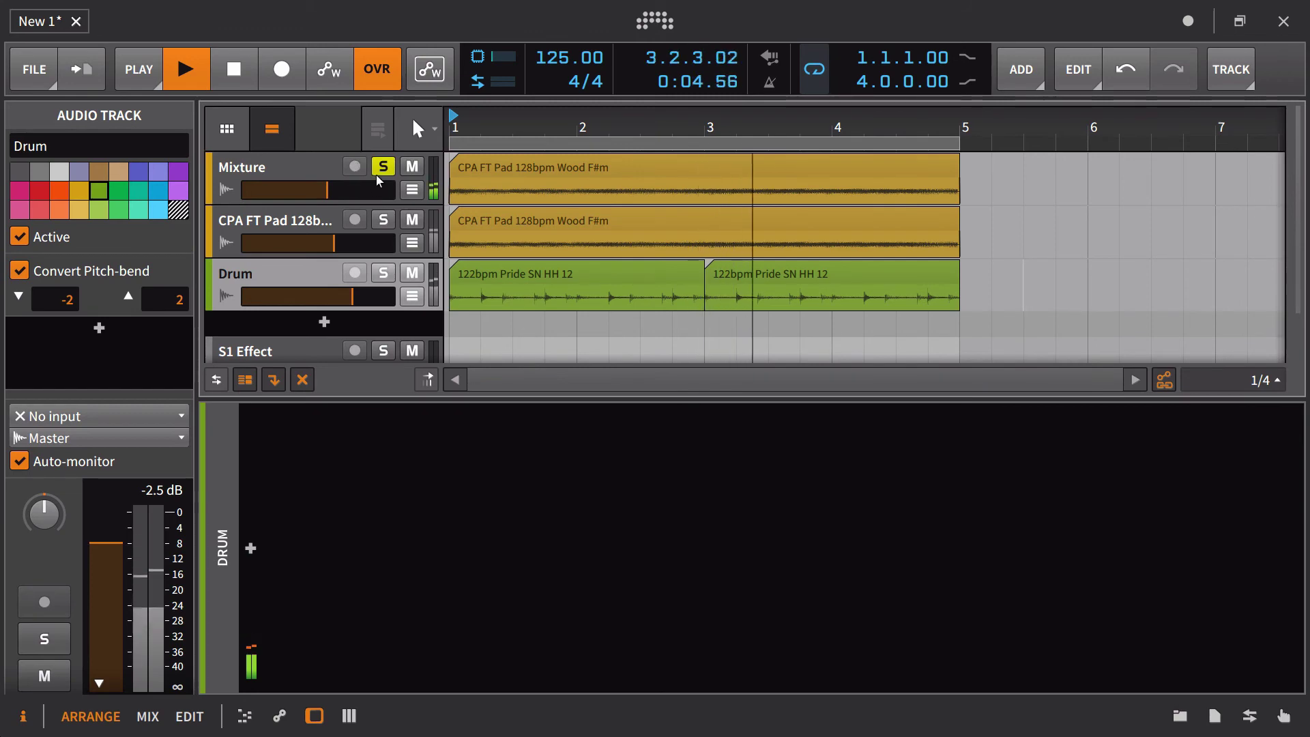
{"action": "left_click", "coordinate": [383, 221]}
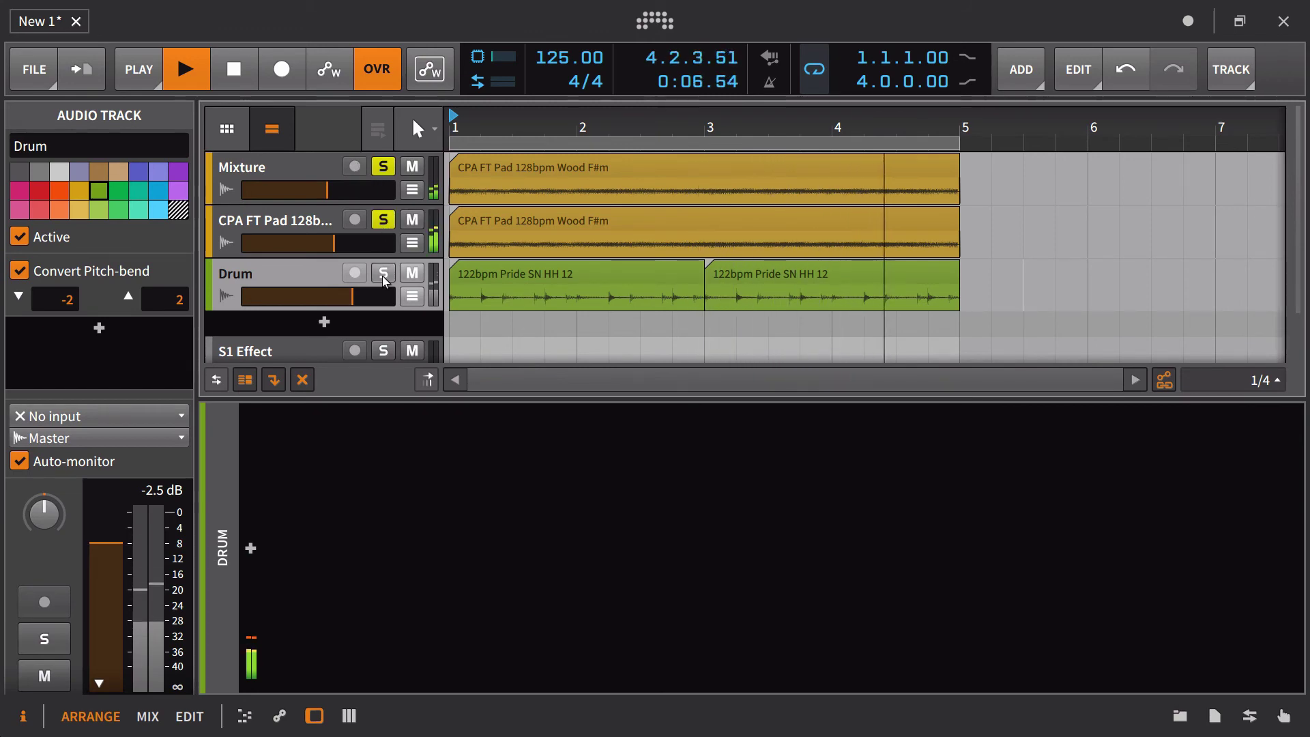
{"action": "key", "text": "s"}
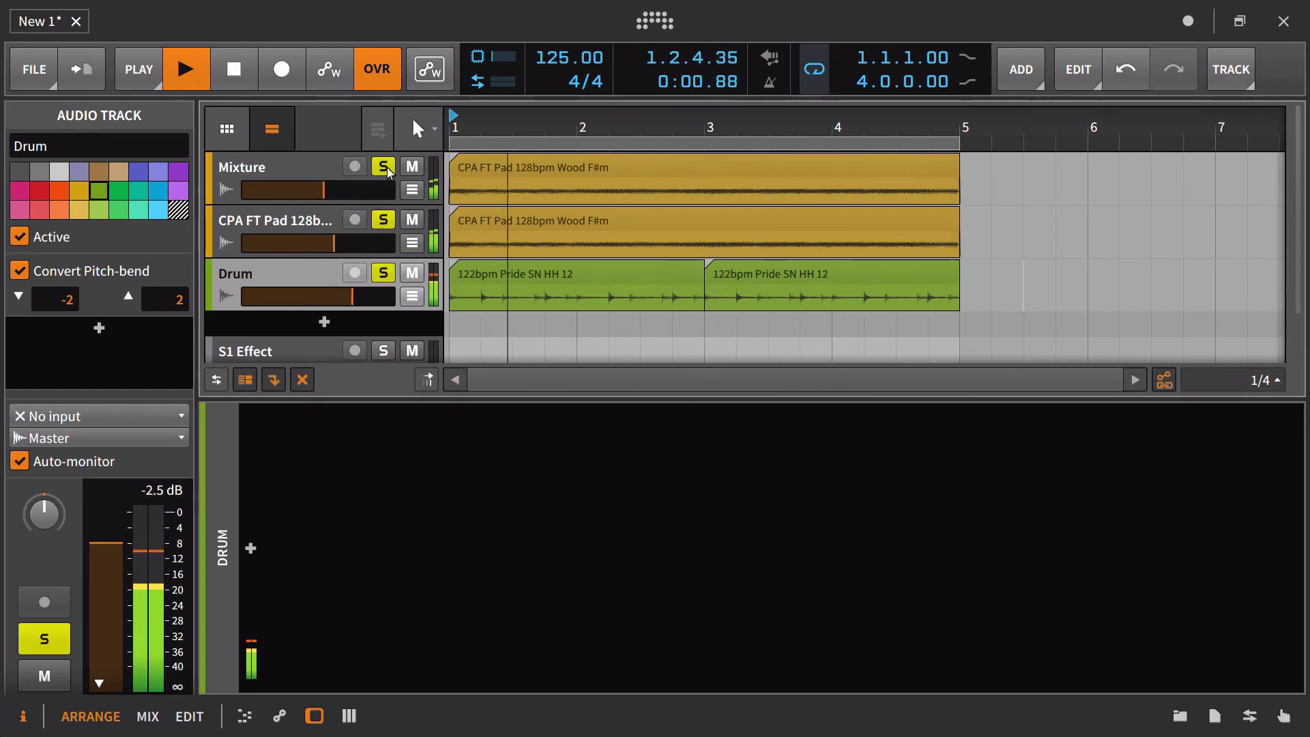
Clear the solo on the Mixture, CPA FT Pad and Drum tracks and raise the Mixture track's volume to -7.2 dB
{"action": "left_click", "coordinate": [412, 167]}
{"action": "left_click", "coordinate": [414, 171]}
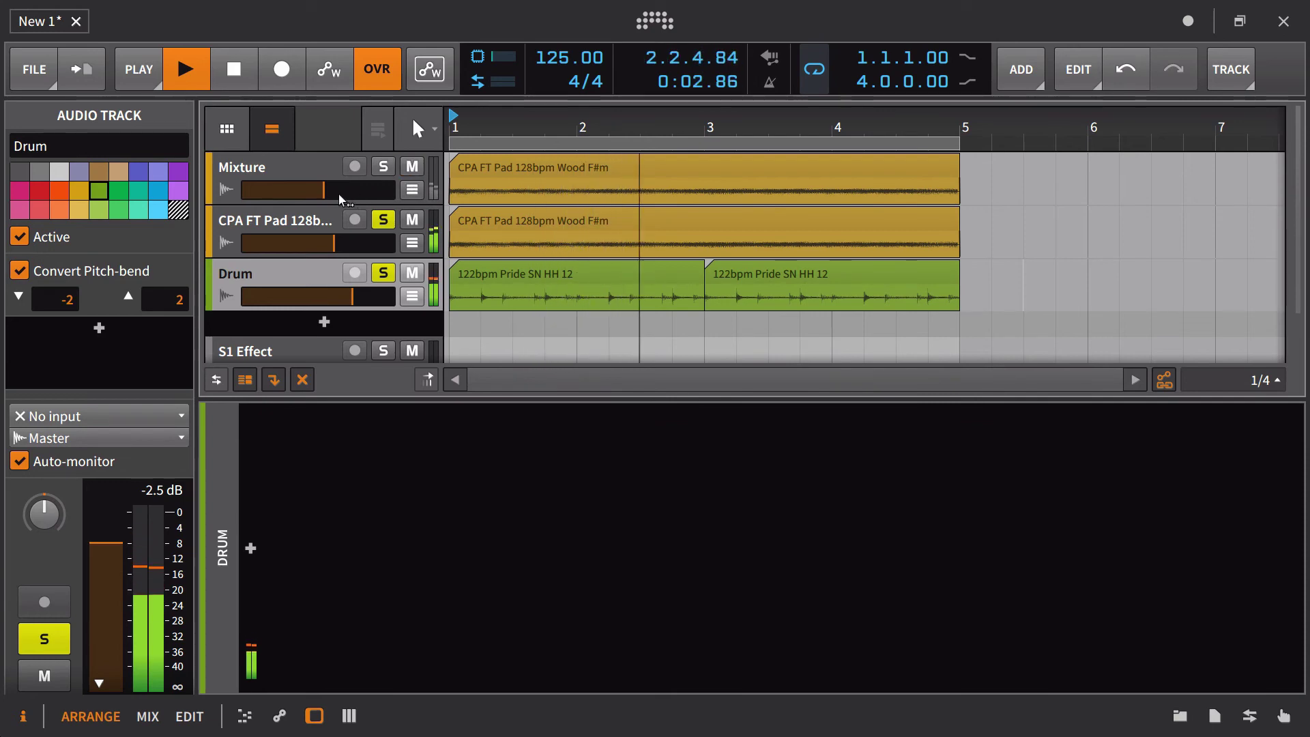
{"action": "left_click", "coordinate": [384, 219]}
{"action": "key", "text": "s"}
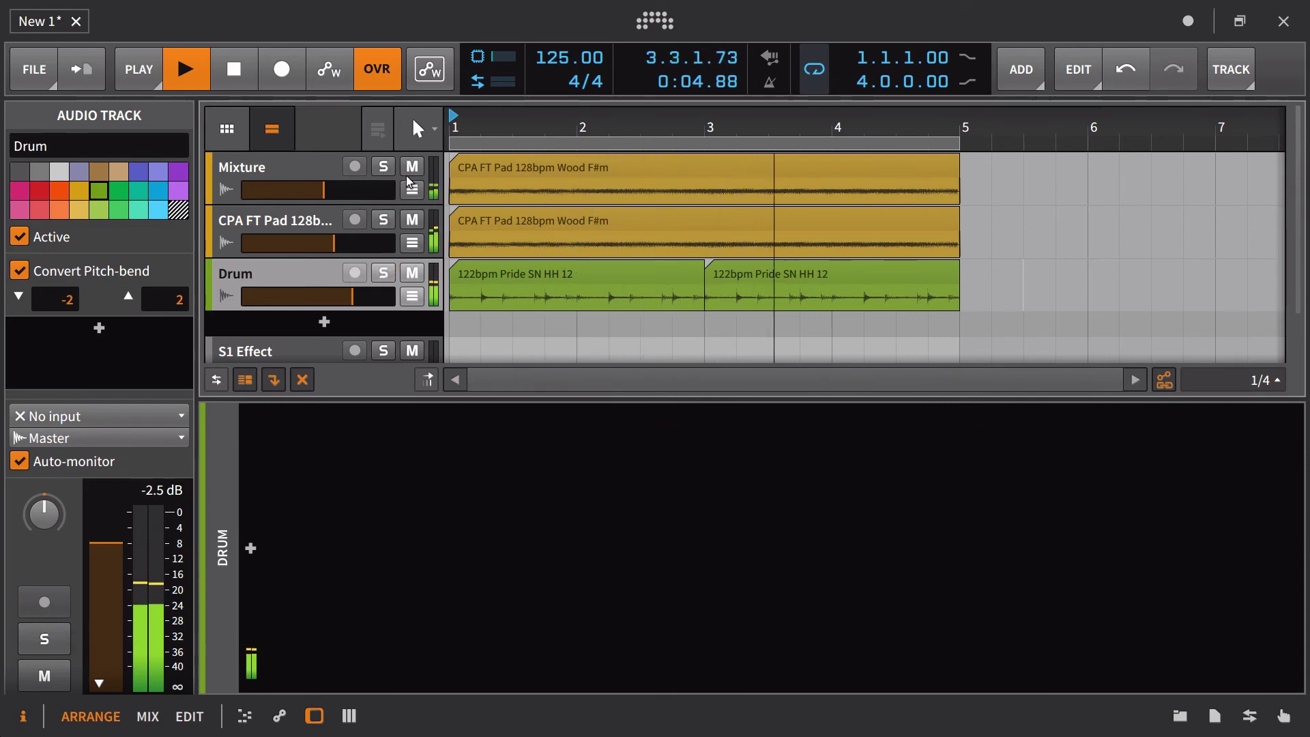
{"action": "left_click_drag", "start_coordinate": [337, 198], "coordinate": [390, 189]}
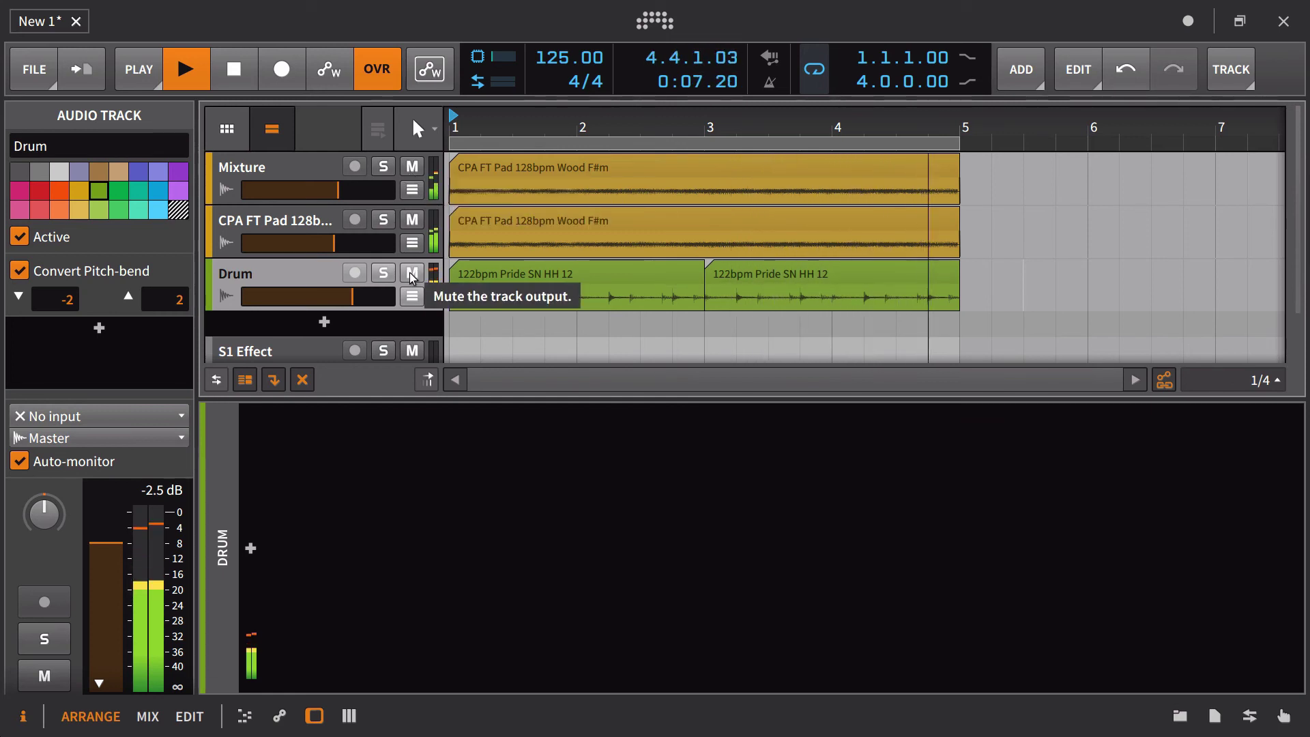
Compare the mix without and with the Drum track by muting and unmuting it during playback
{"action": "left_click", "coordinate": [412, 275]}
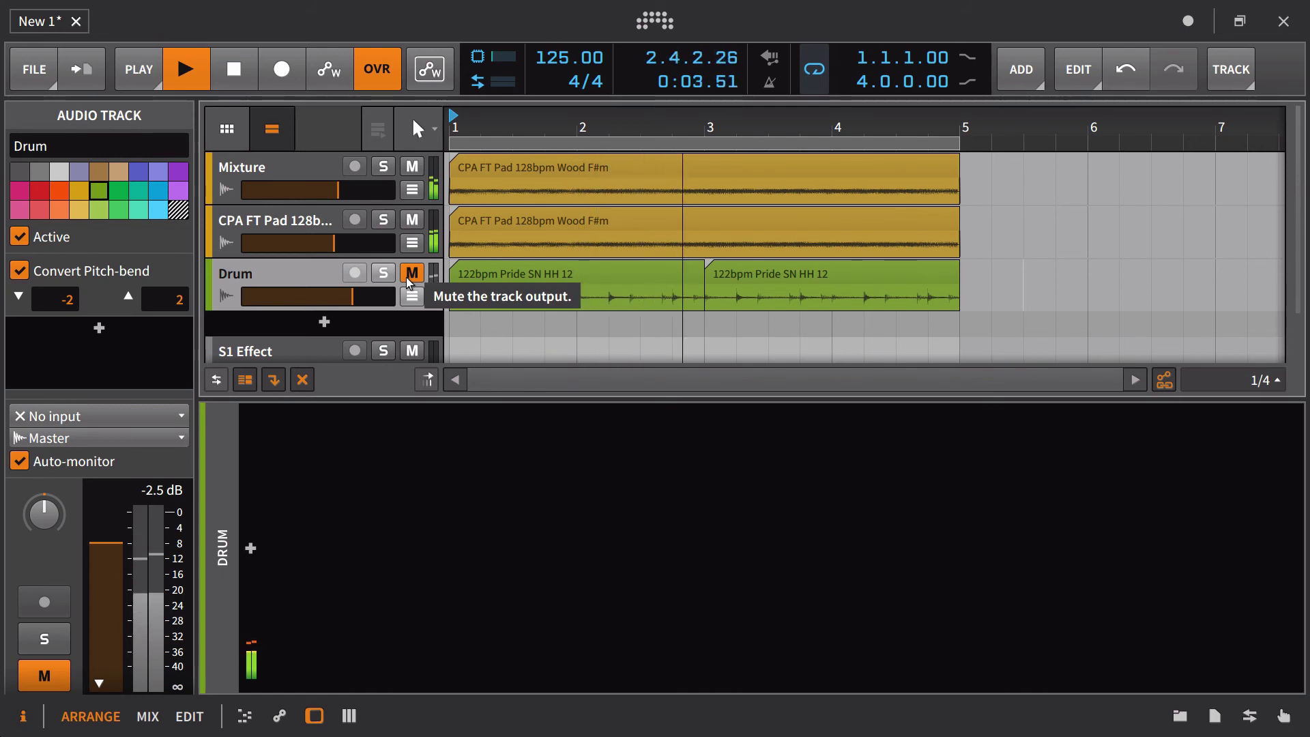
{"action": "left_click", "coordinate": [411, 274]}
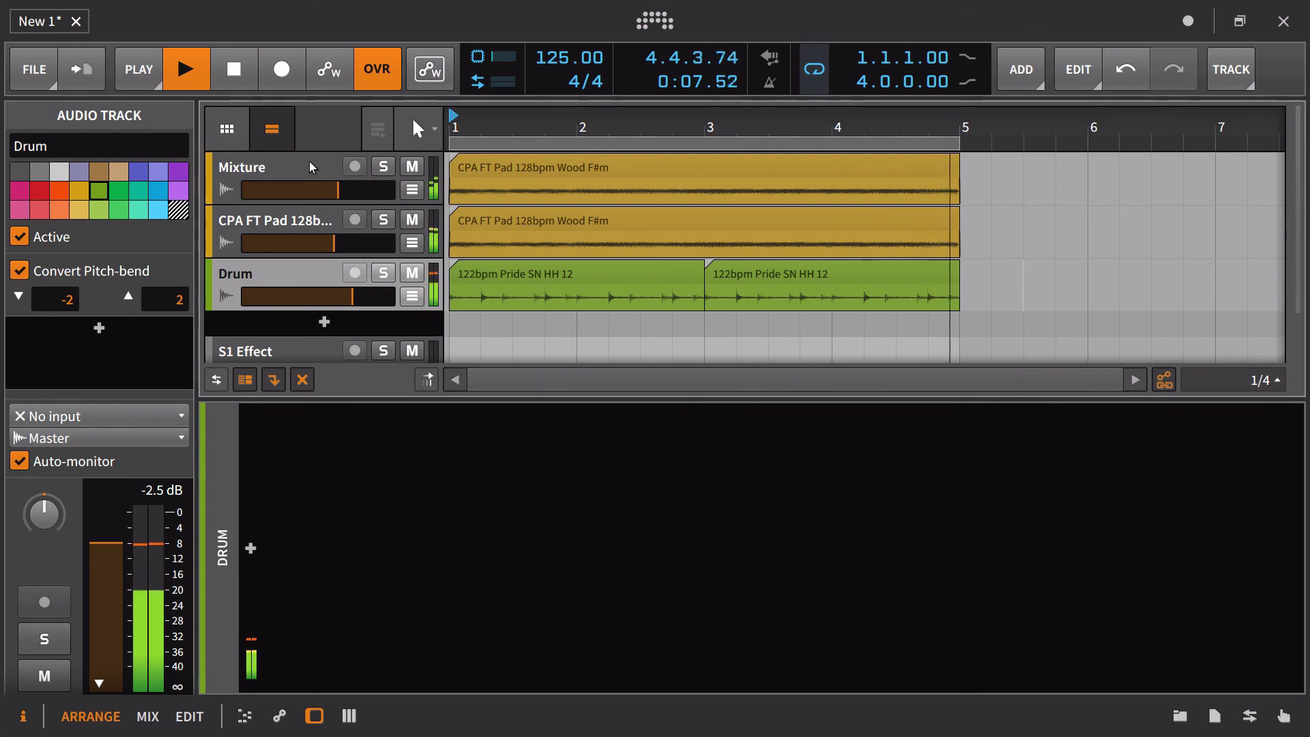
Stop playback and show the Mixture track's devices
{"action": "key", "text": "space"}
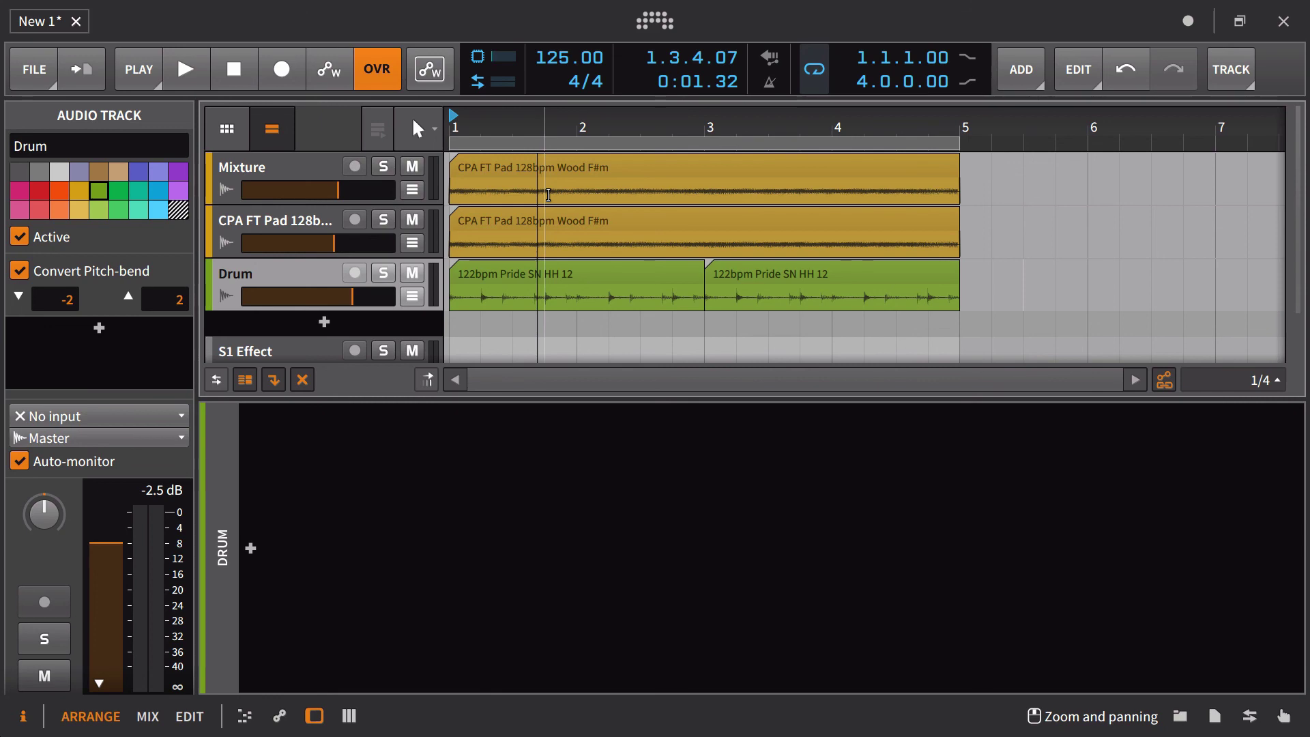
{"action": "left_click", "coordinate": [276, 174]}
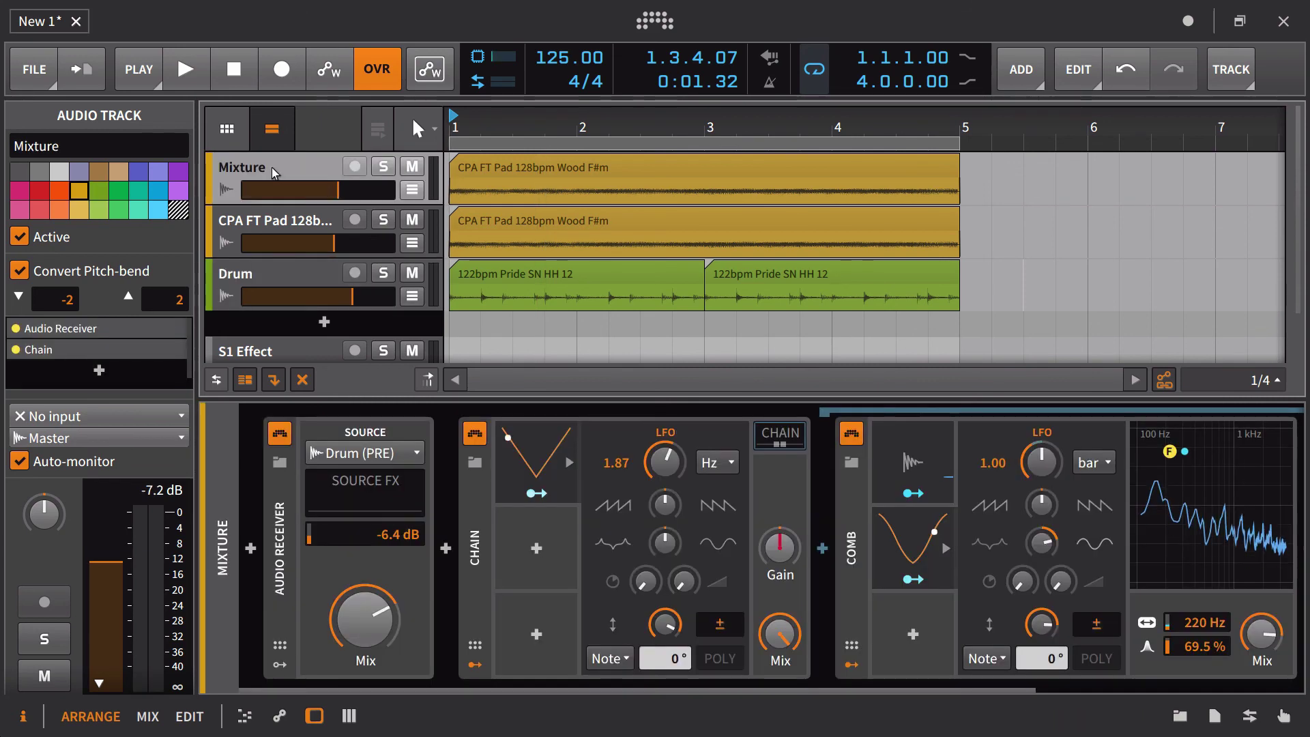